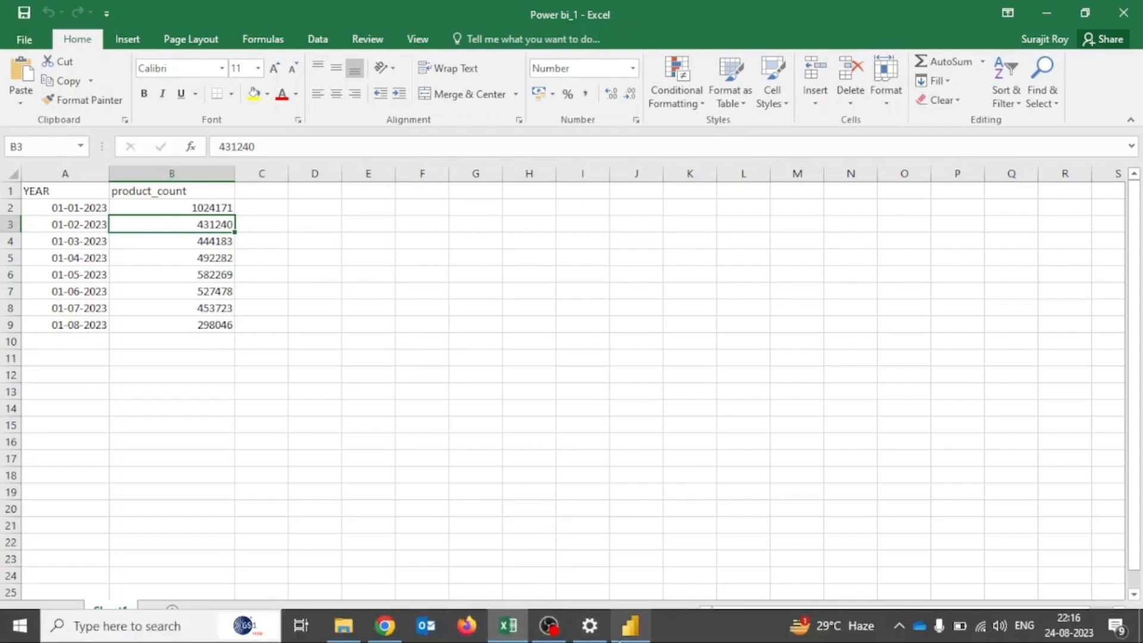
# Switch to Power BI Desktop and open the Data table in Power Query Editor.
pyautogui.click(631, 626)
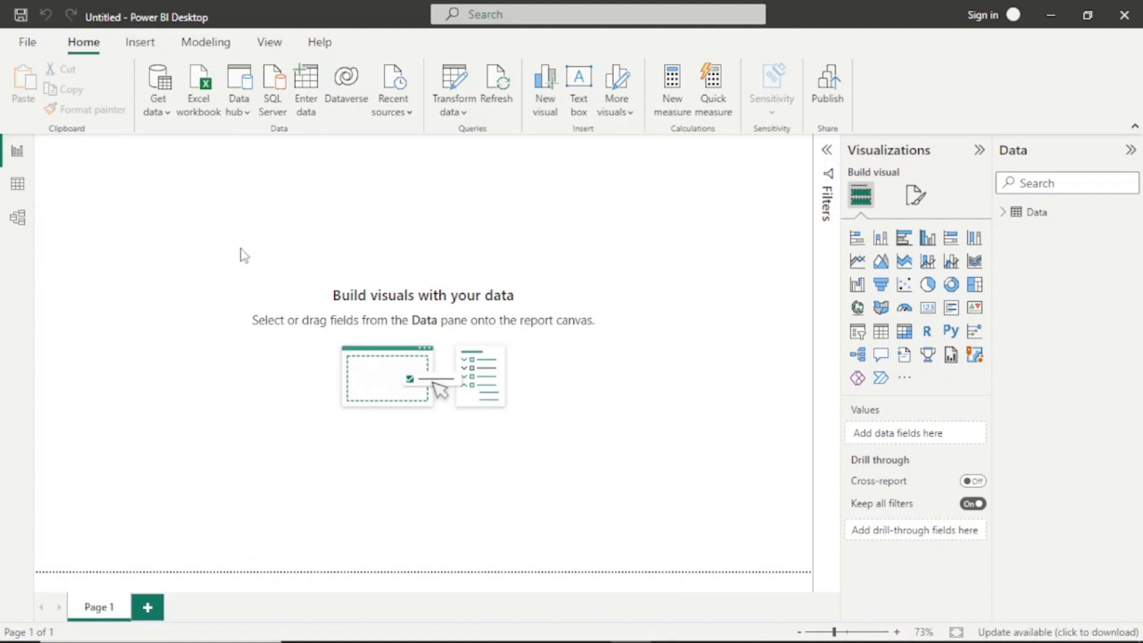
pyautogui.click(17, 186)
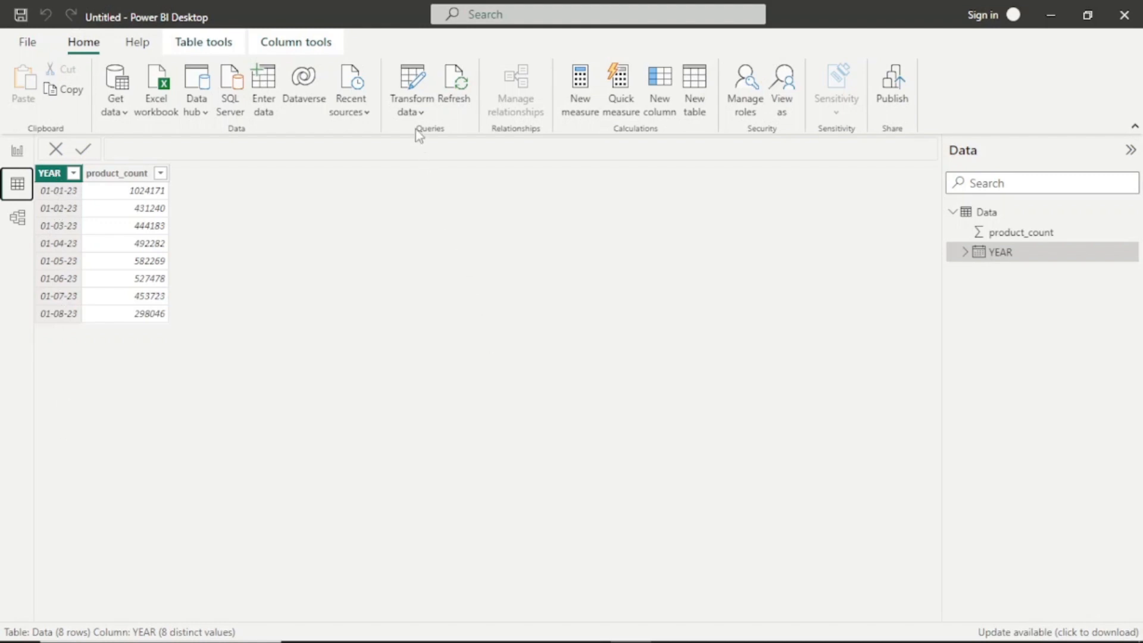
pyautogui.click(411, 113)
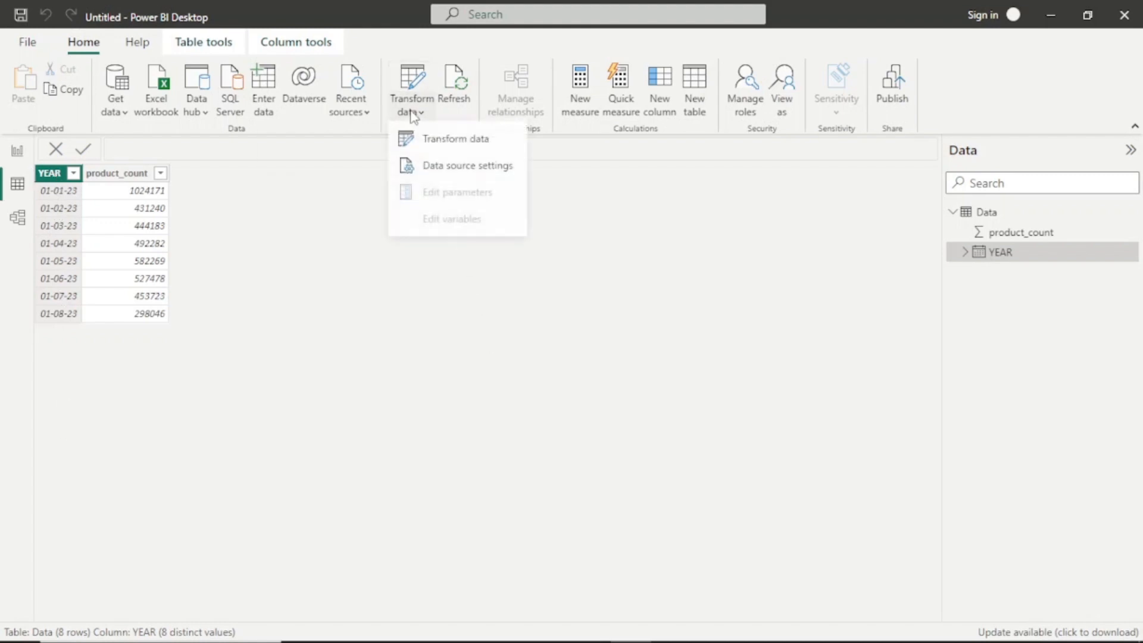
pyautogui.click(448, 142)
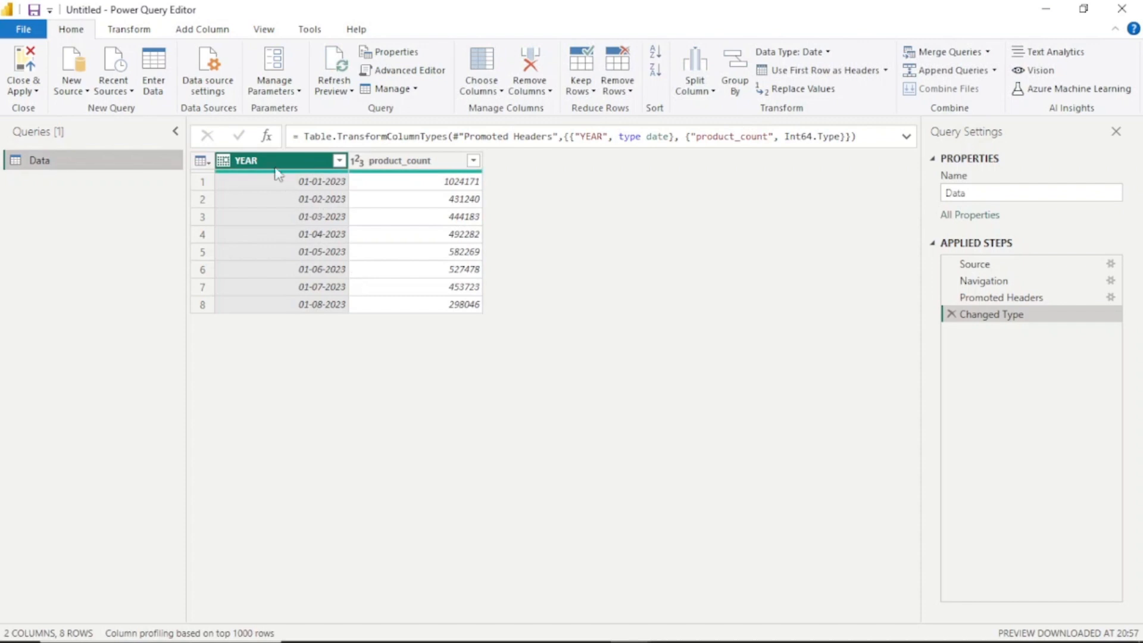
# Add a month number column from examples based on the YEAR column, giving 1 as the first row's sample value.
pyautogui.click(197, 34)
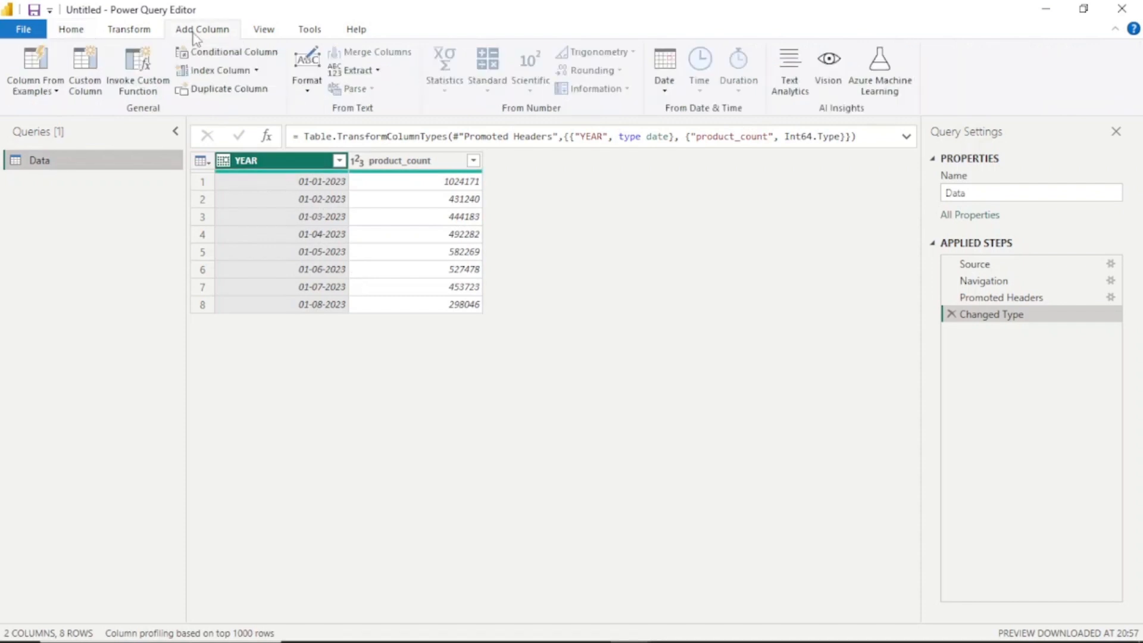
pyautogui.click(32, 91)
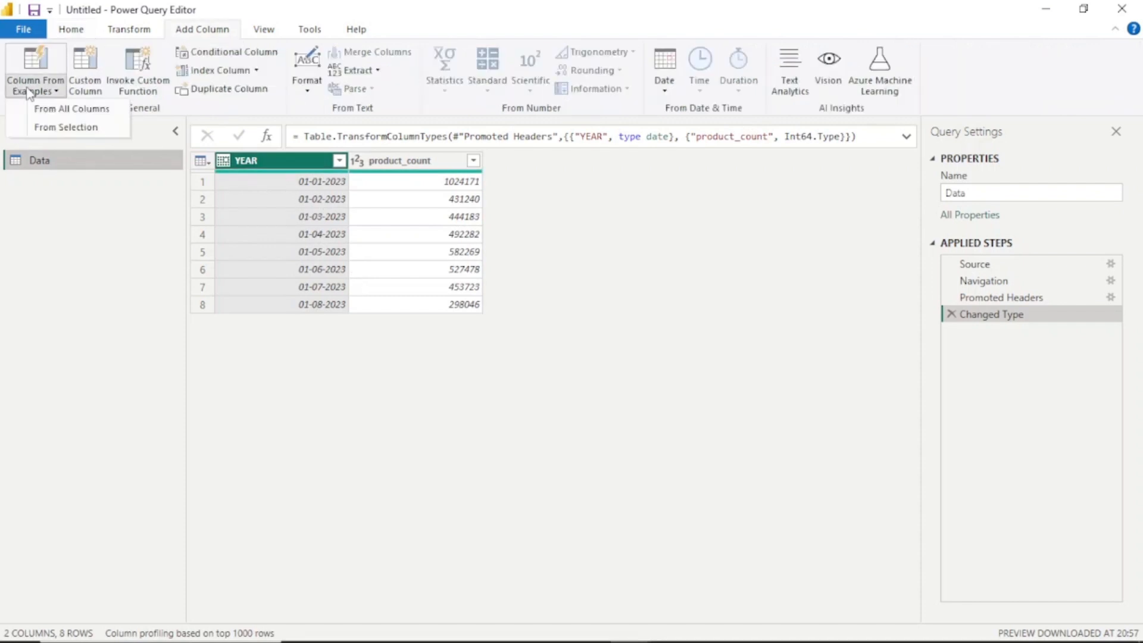
pyautogui.click(71, 128)
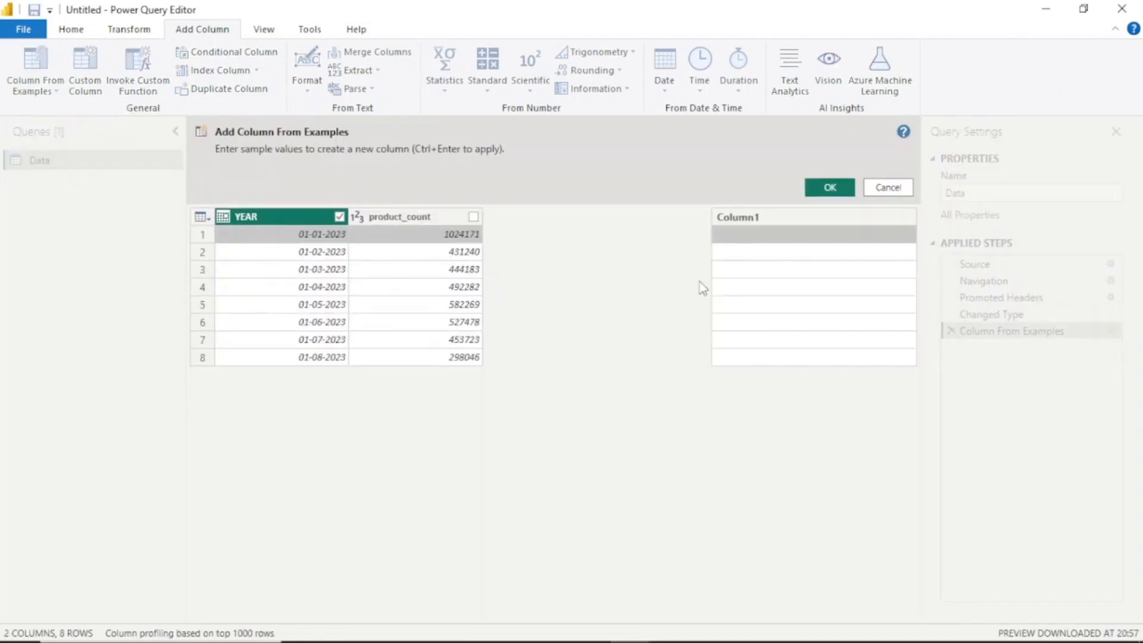
pyautogui.click(744, 237)
pyautogui.write('1')
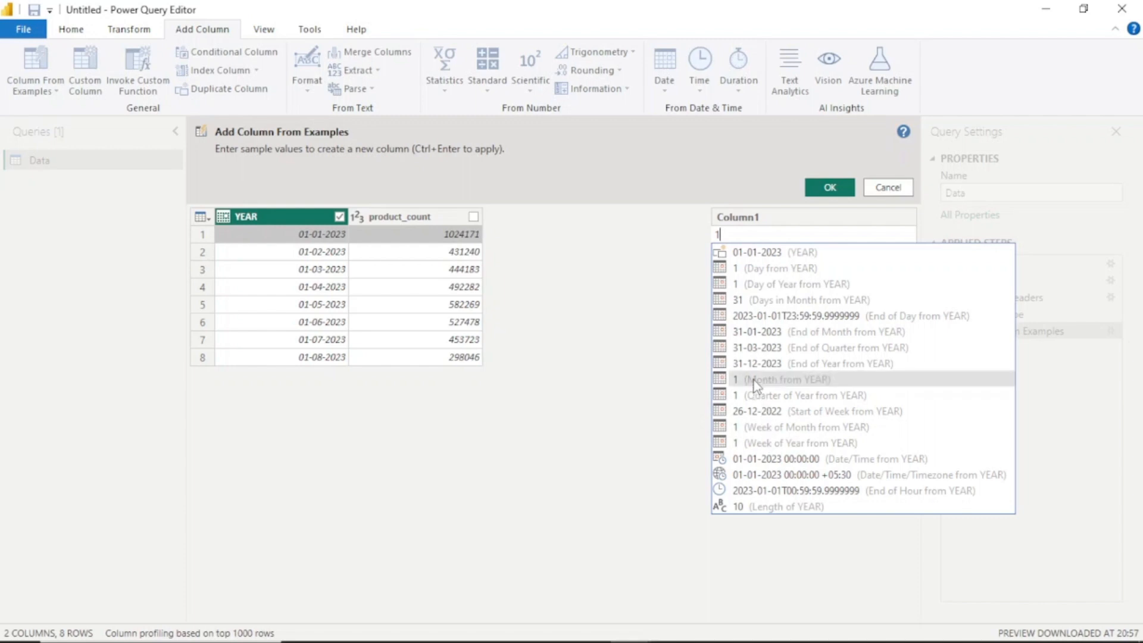
pyautogui.press('Escape')
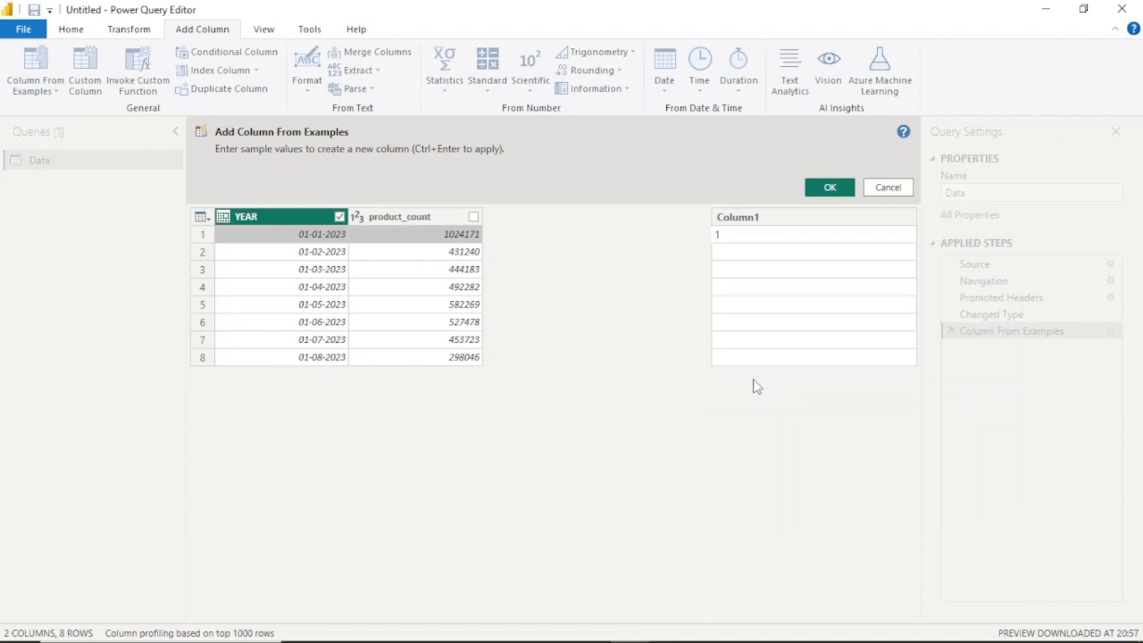
pyautogui.press('Return')
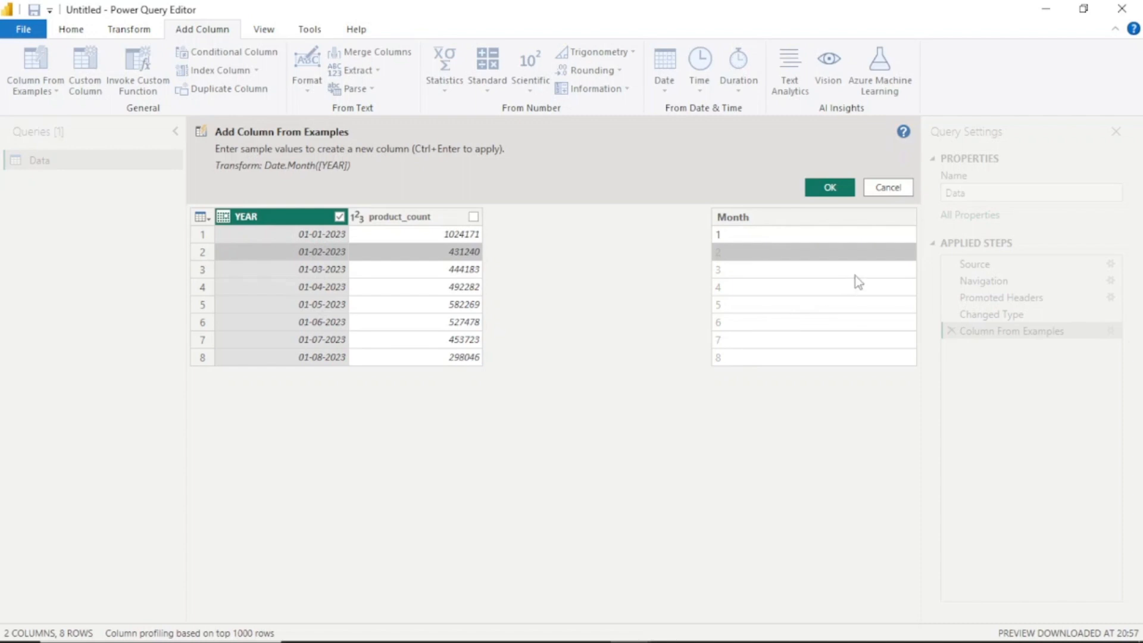
pyautogui.click(827, 191)
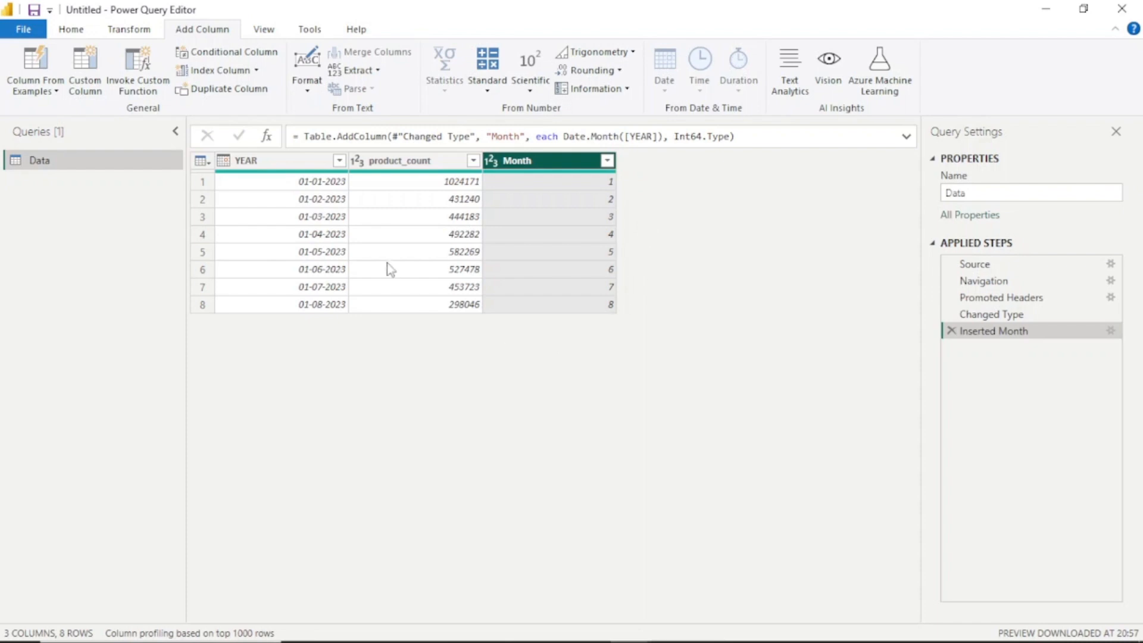
# Apply the query changes and close Power Query Editor.
pyautogui.click(72, 34)
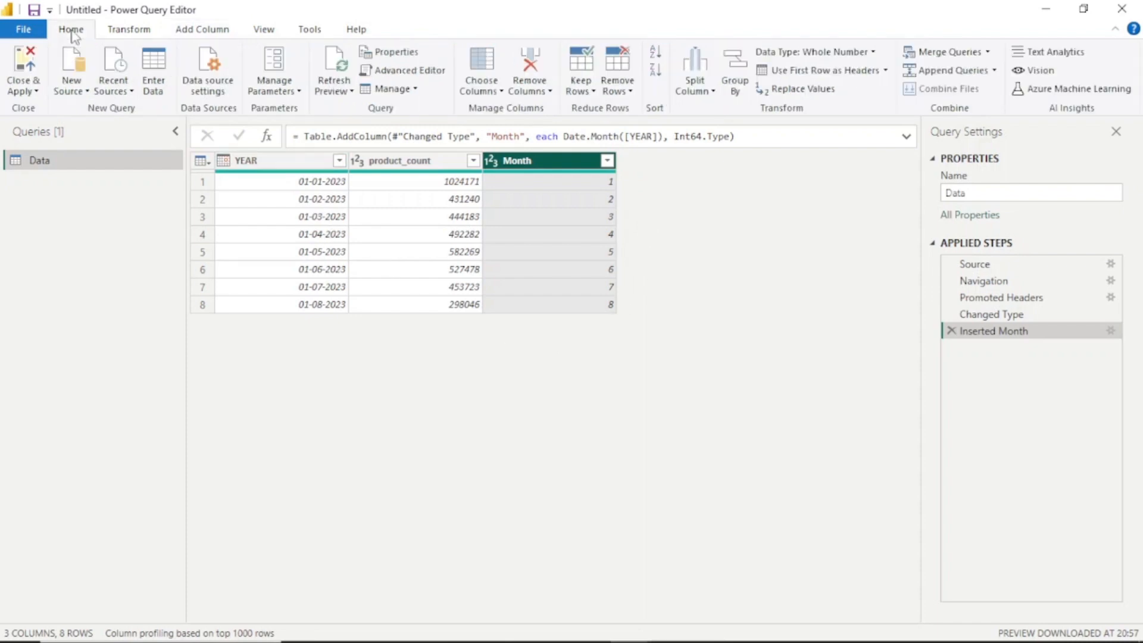
pyautogui.click(21, 92)
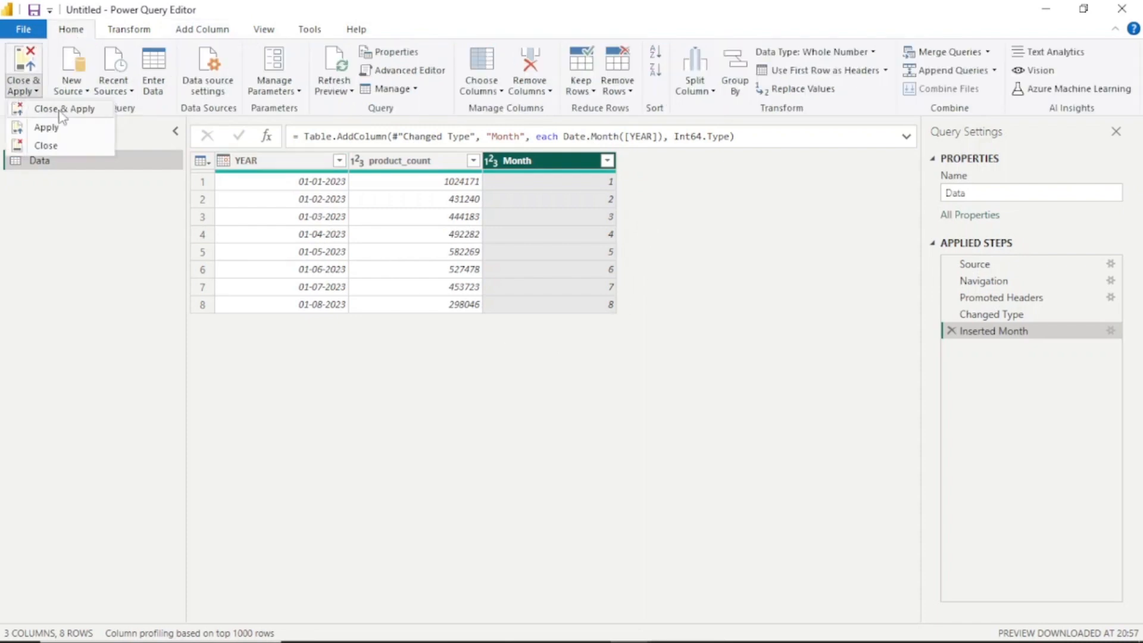
pyautogui.click(60, 111)
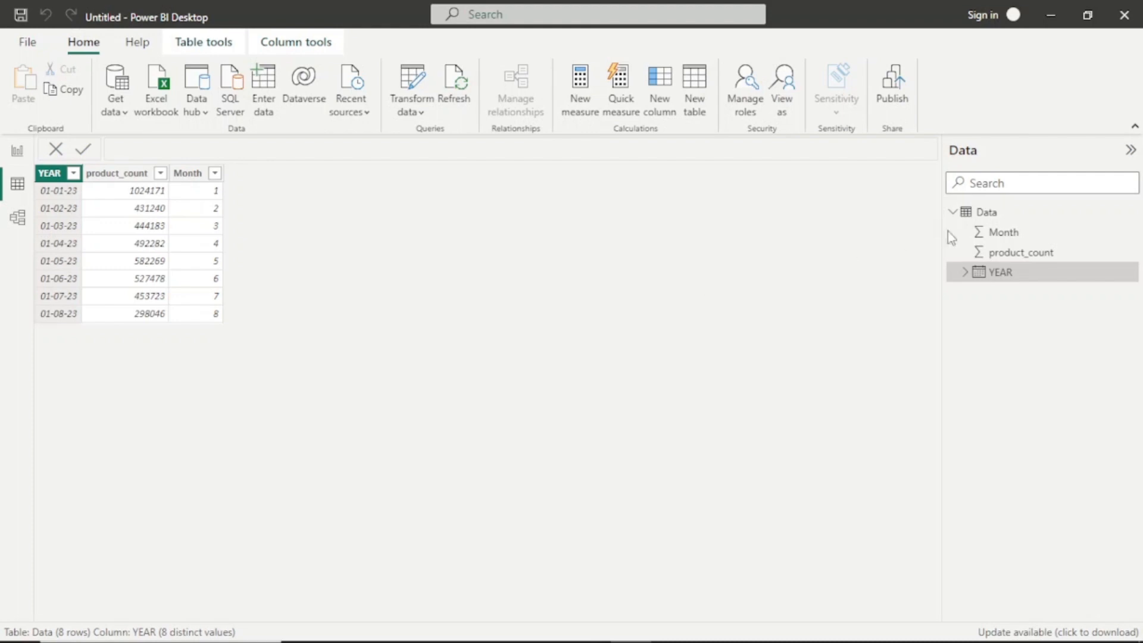
# Create a new calculated column in the Data table and name it "Month name" in its formula.
pyautogui.click(955, 214)
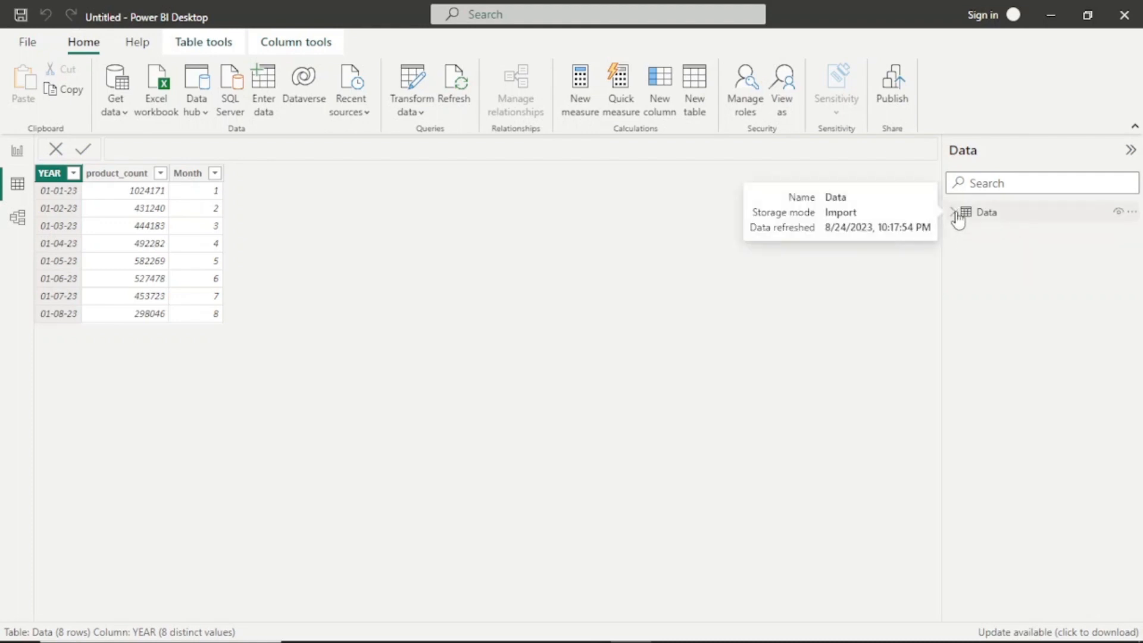
pyautogui.click(1016, 218)
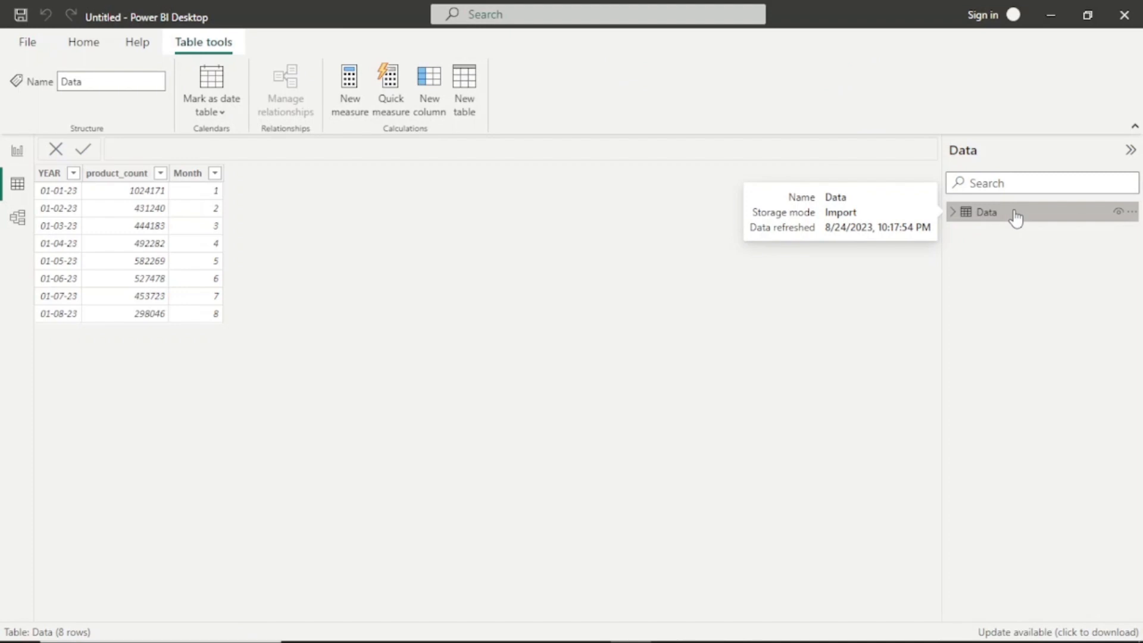
pyautogui.rightClick(1016, 218)
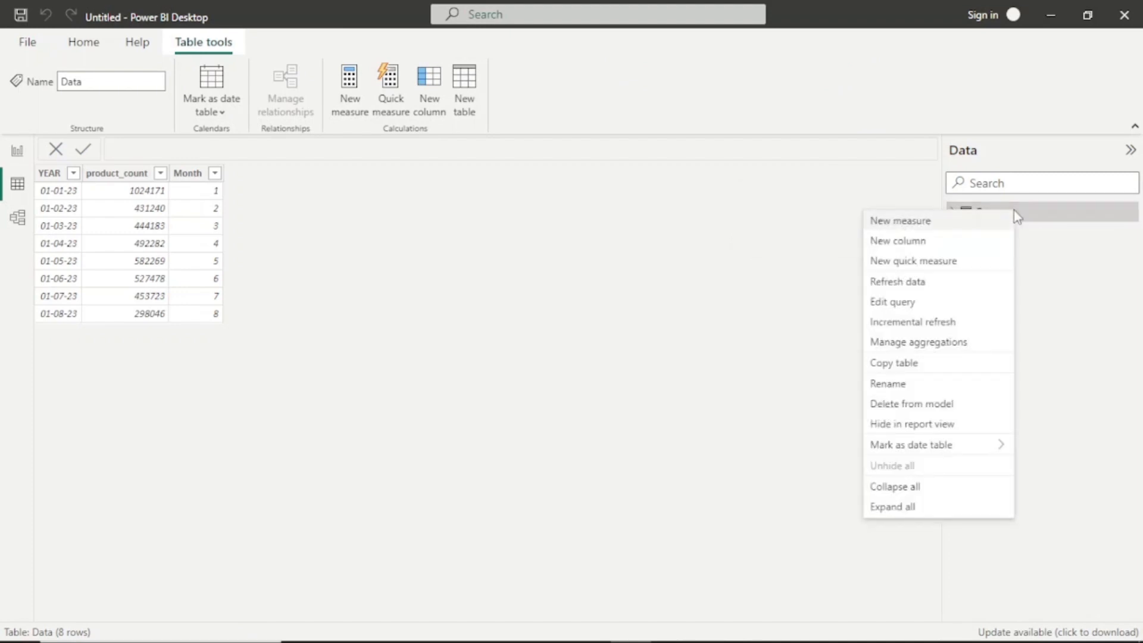
pyautogui.click(953, 242)
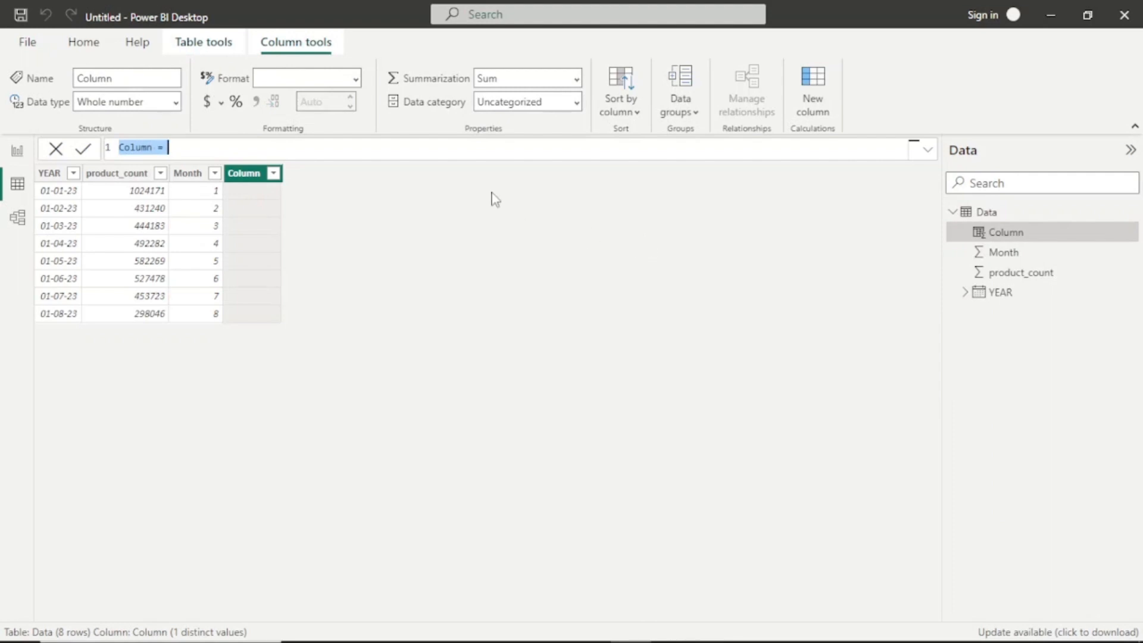
pyautogui.press('BackSpace')
pyautogui.write('Mon')
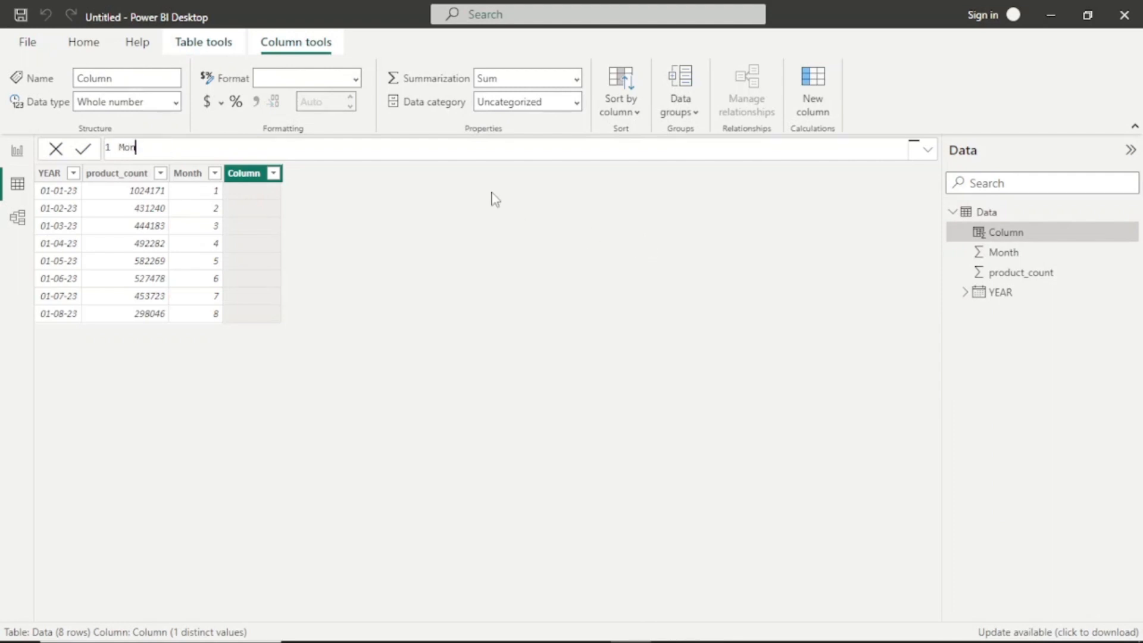
pyautogui.write('th name=')
# Begin the Month name formula with the SWITCH function, using Data[Month] as its expression.
pyautogui.write('Sw')
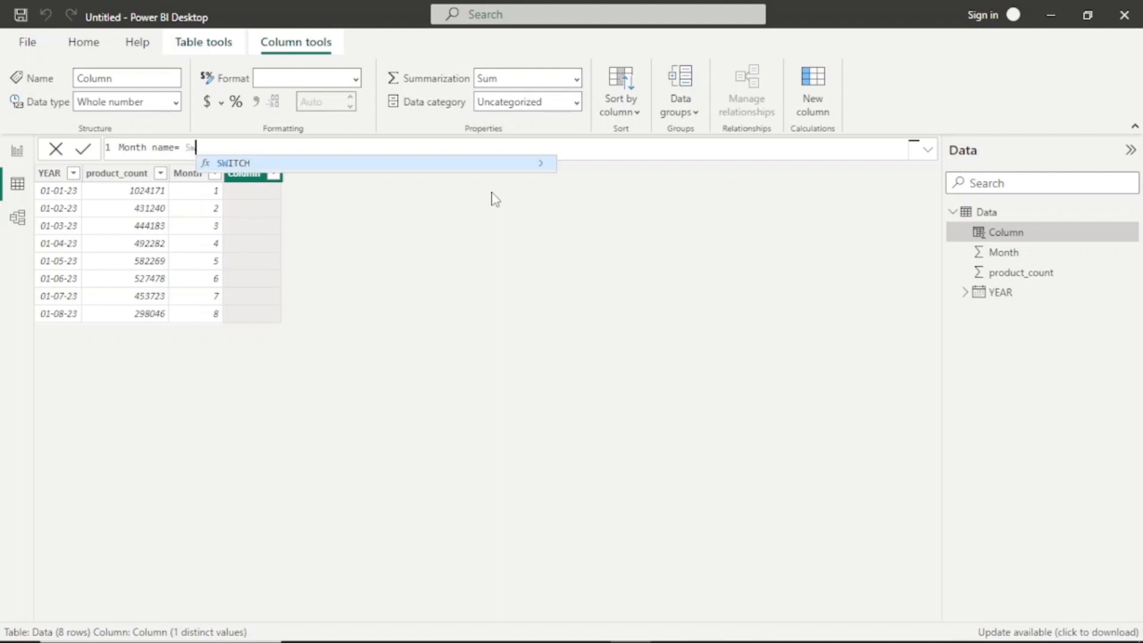
pyautogui.click(470, 163)
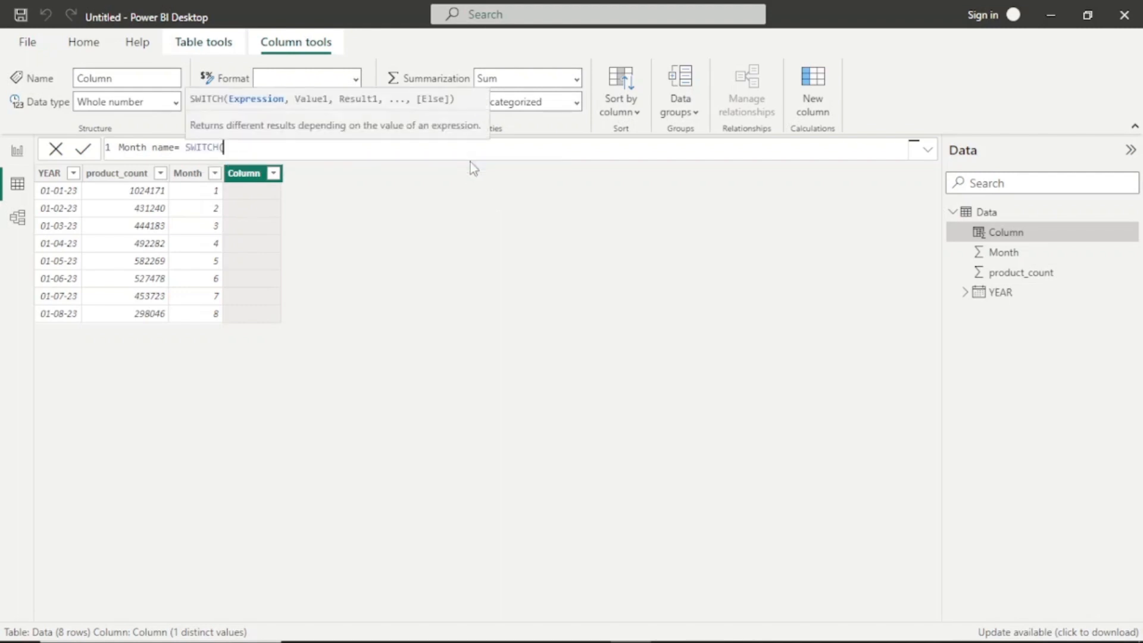
pyautogui.click(925, 150)
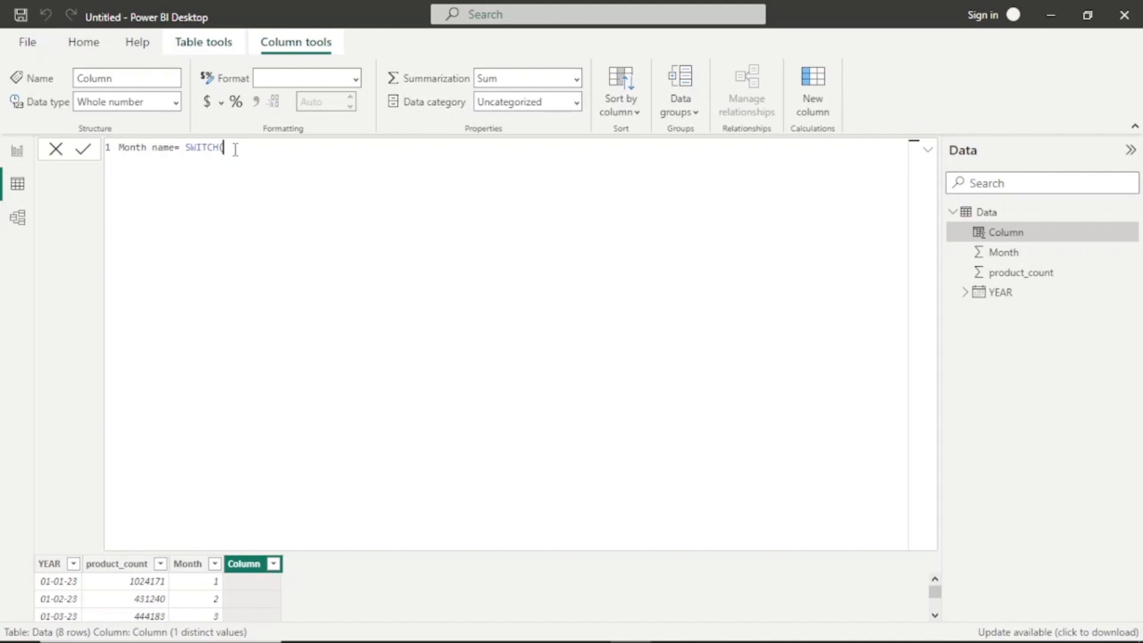
pyautogui.write('da')
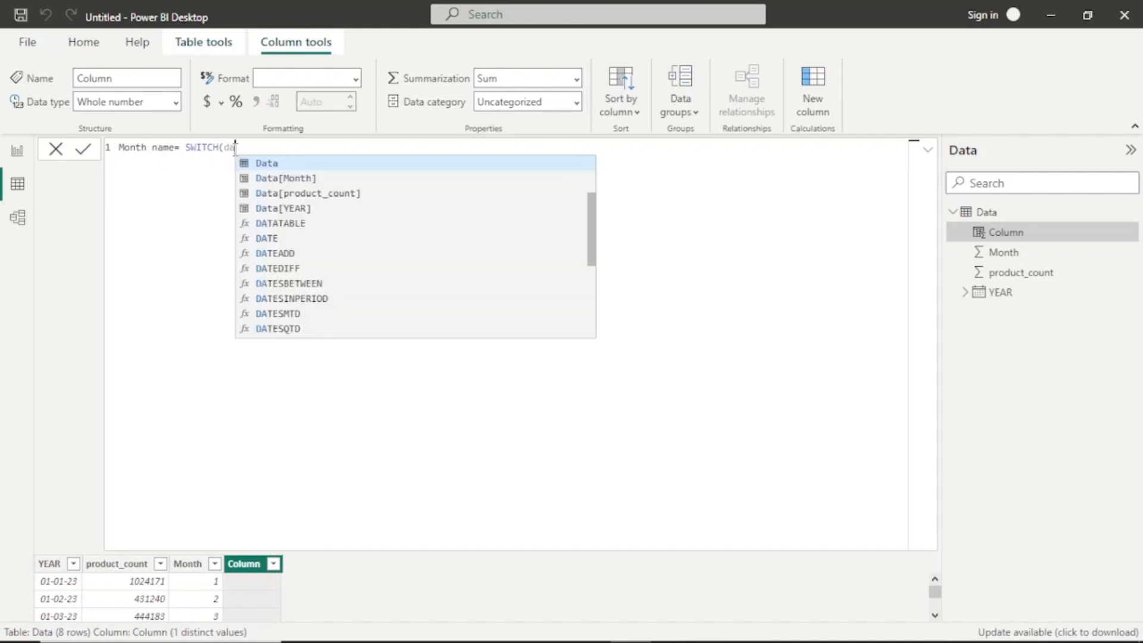
pyautogui.write('ta')
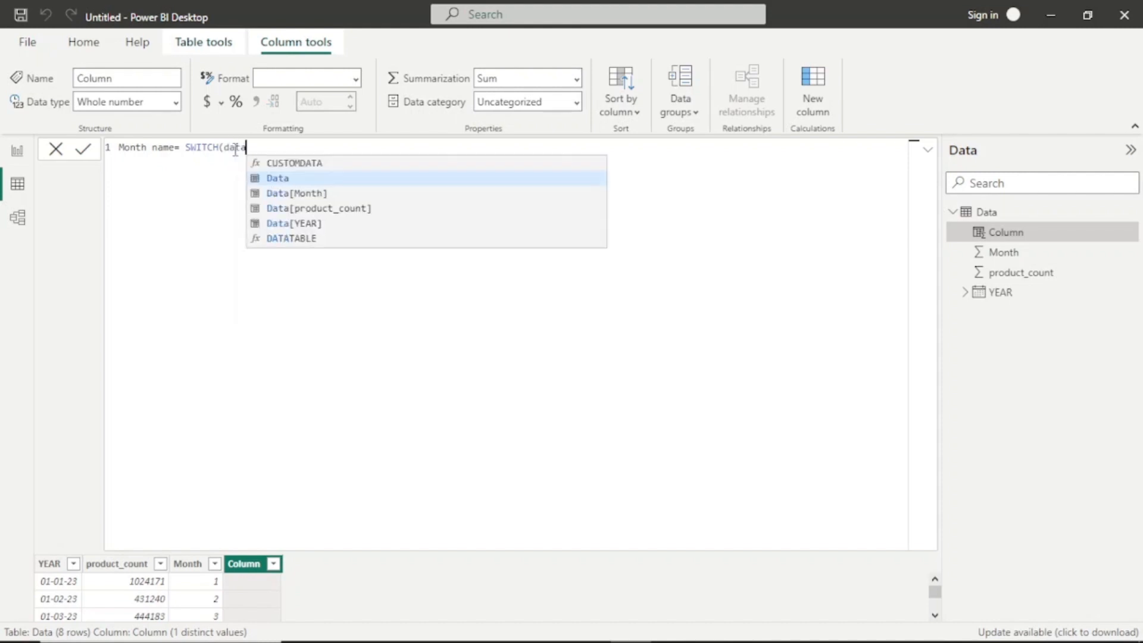
pyautogui.click(317, 194)
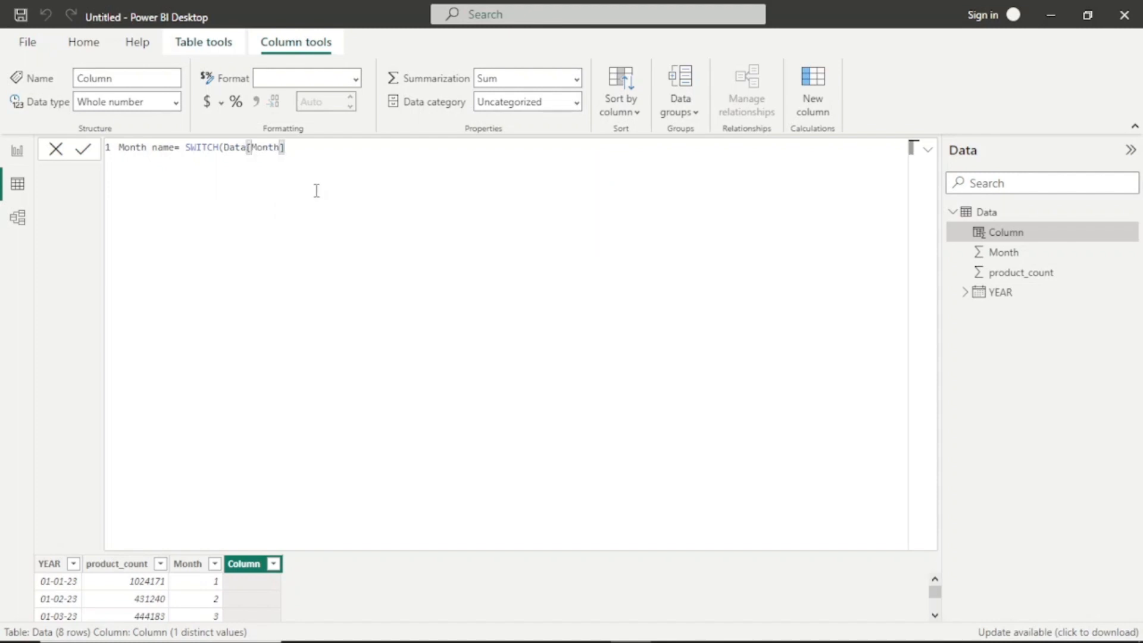
pyautogui.write(',')
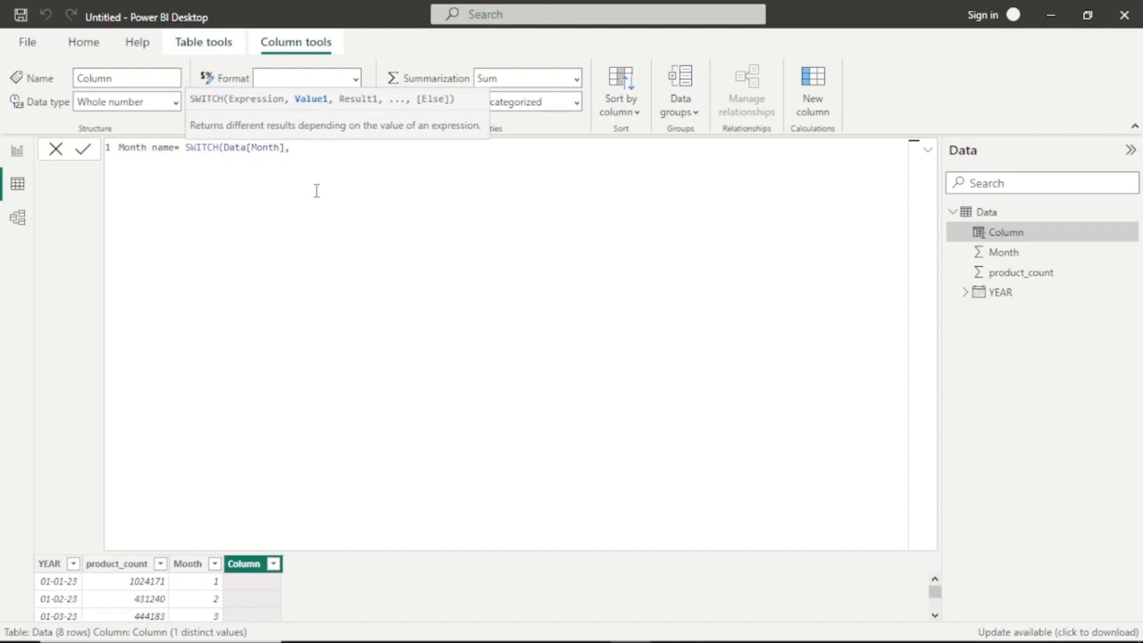
# Add the SWITCH pairs 1,"Jan" and 2,"Feb" on separate lines, leaving the function open for more pairs.
pyautogui.hotkey('shift', 'Return')
pyautogui.write('1')
pyautogui.write(',')
pyautogui.write('"H')
pyautogui.press('BackSpace')
pyautogui.press('BackSpace')
pyautogui.write('"Jan",')
pyautogui.hotkey('shift', 'Return')
pyautogui.write('2')
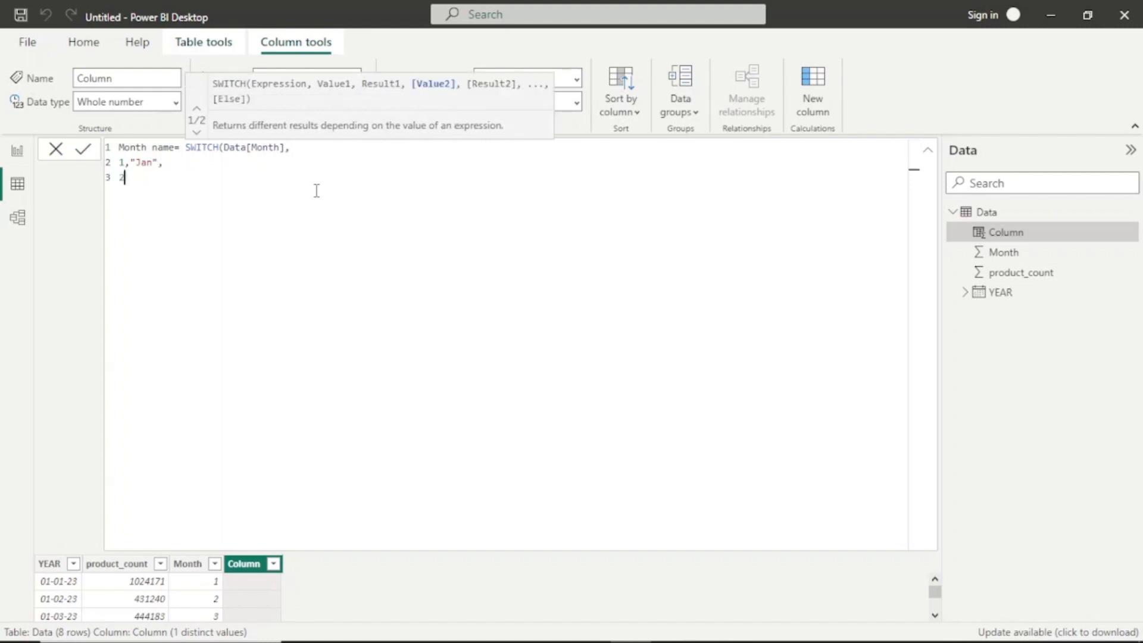
pyautogui.write(',"')
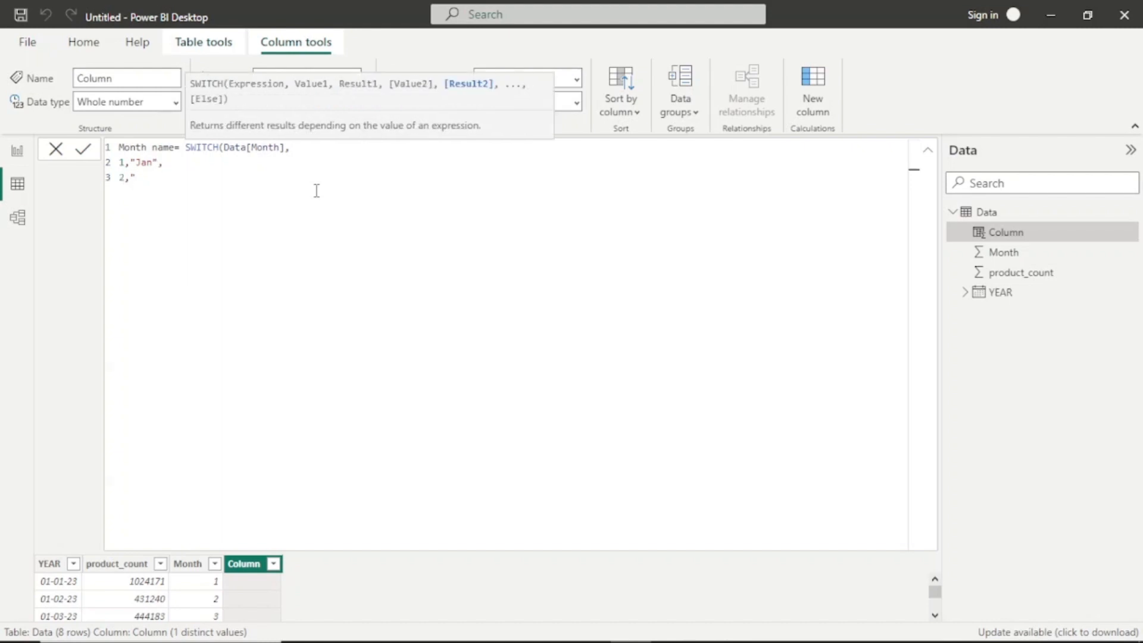
pyautogui.write('Feb",')
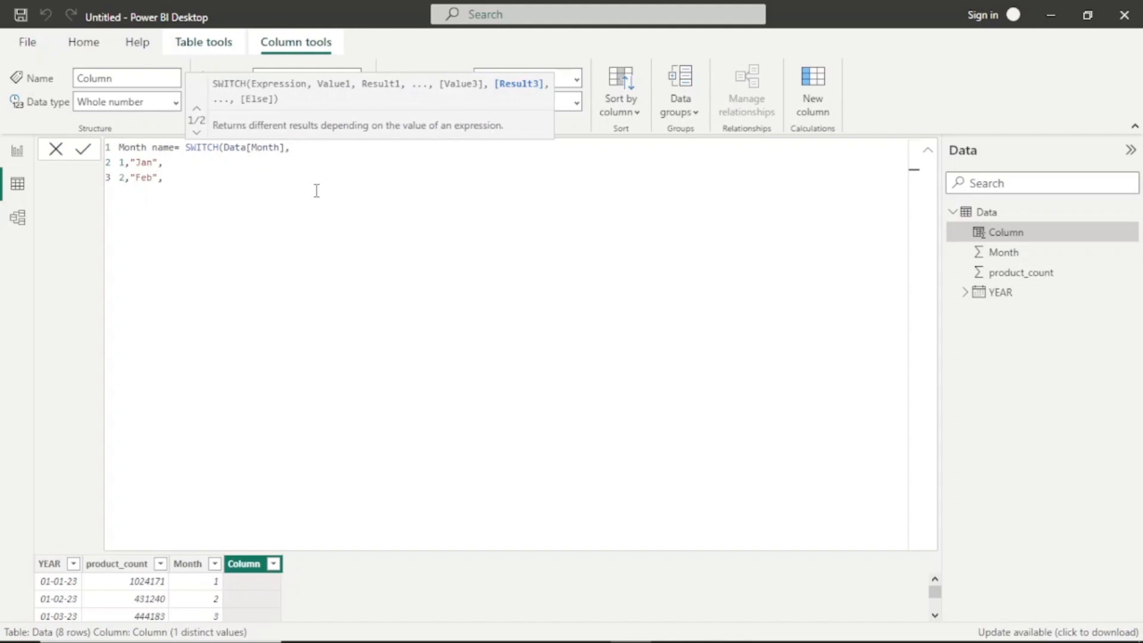
pyautogui.press('Return')
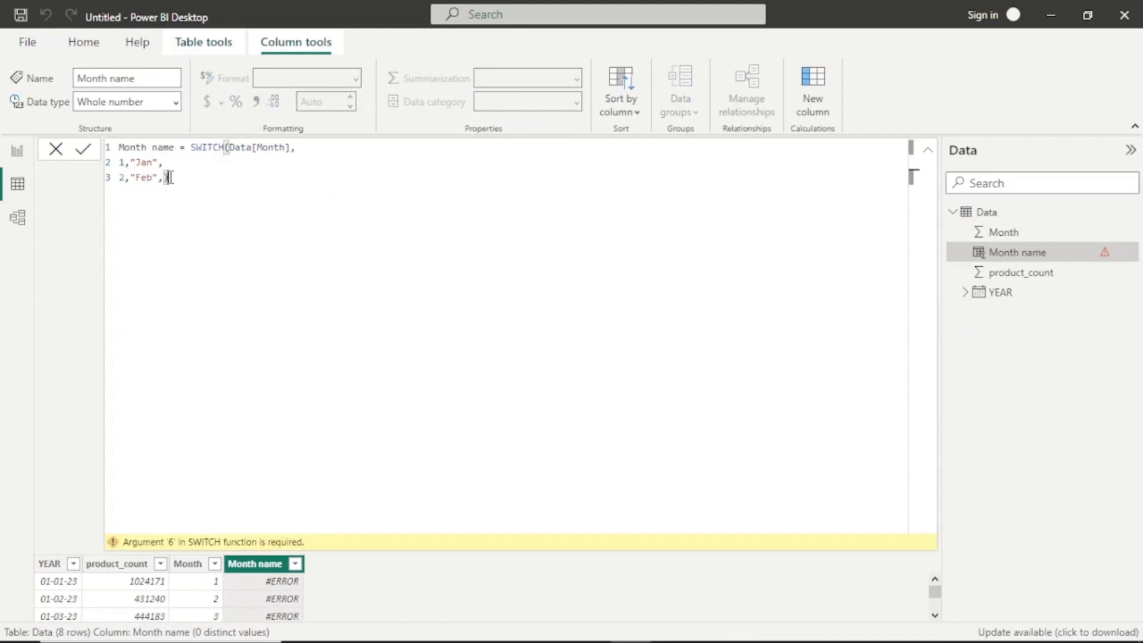
pyautogui.press('BackSpace')
# Add the SWITCH pairs 3,"Mar" and 4,"Apr" on separate lines of the Month name formula.
pyautogui.hotkey('shift', 'Return')
pyautogui.write('3,')
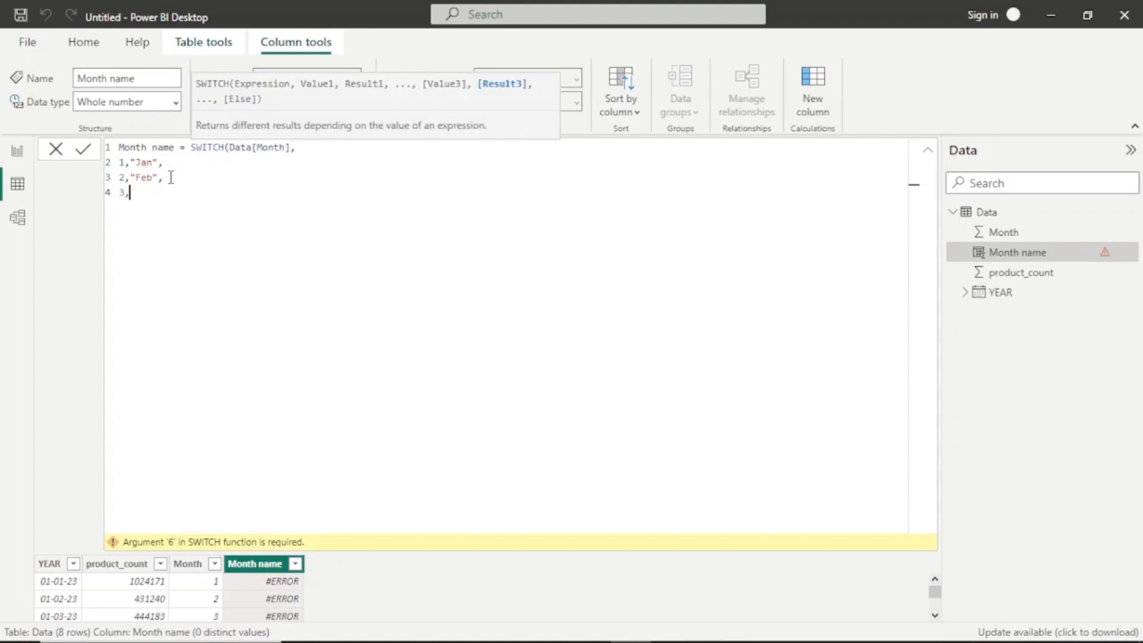
pyautogui.write('"Mar",')
pyautogui.press('Return')
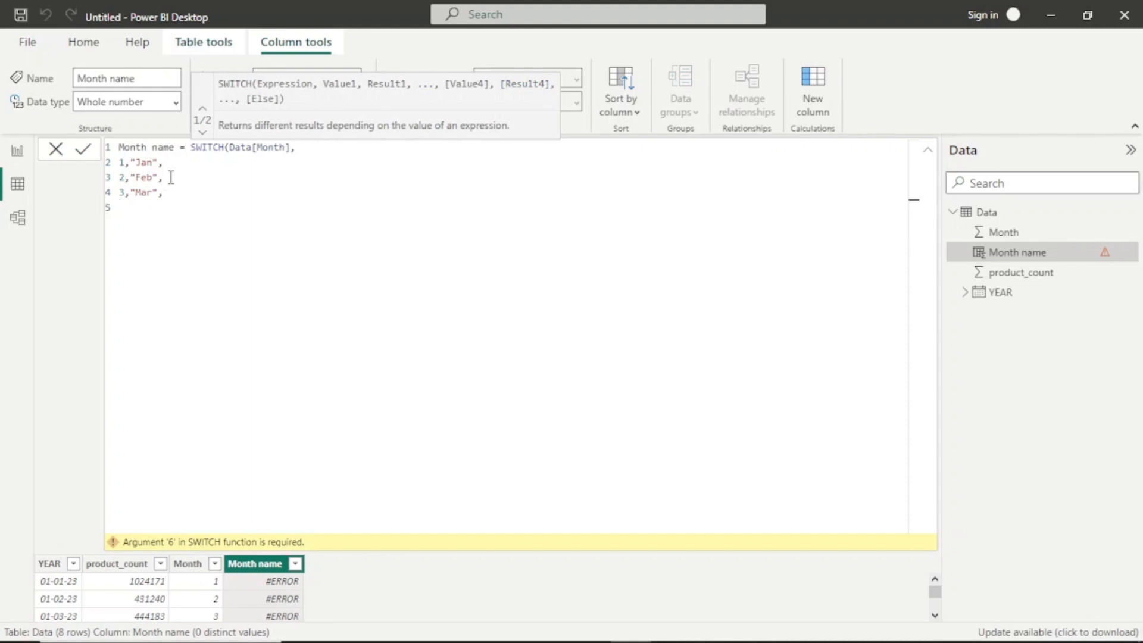
pyautogui.write('4,"')
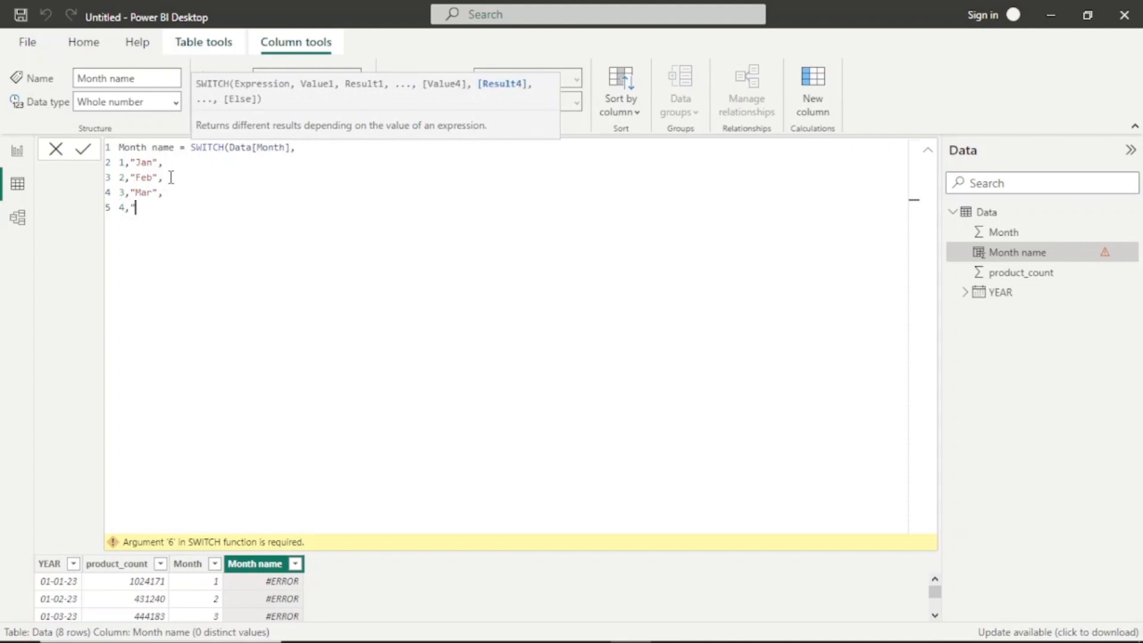
pyautogui.write('Apr",')
pyautogui.hotkey('shift', 'Return')
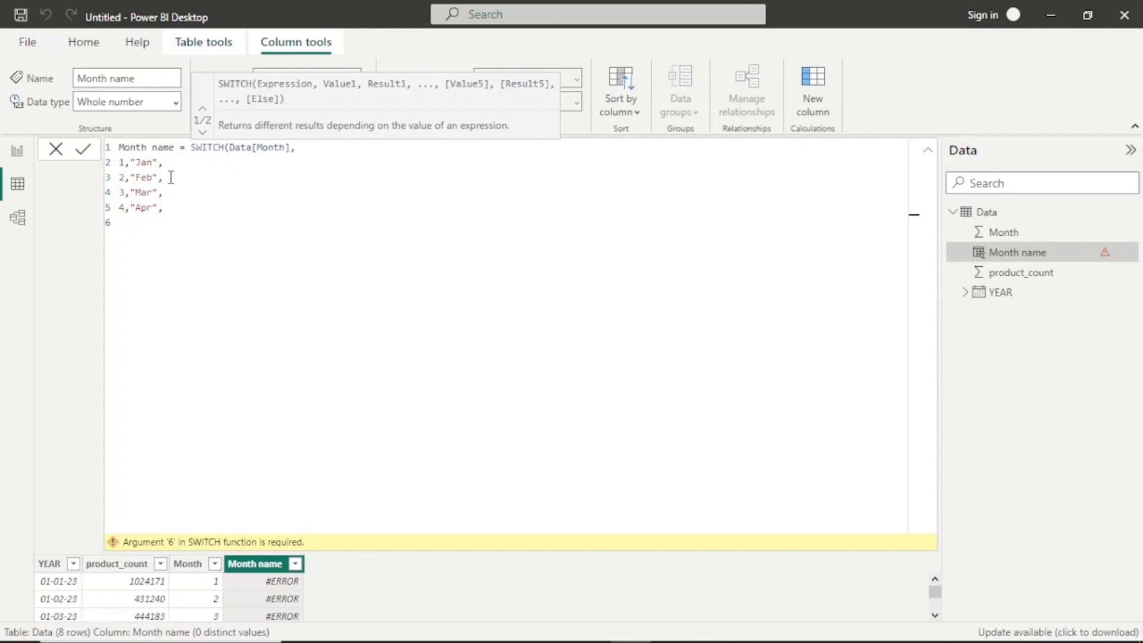
# Continue the SWITCH function with the pairs 5,"May" and 6,"Jun", each on its own line.
pyautogui.write('5,"')
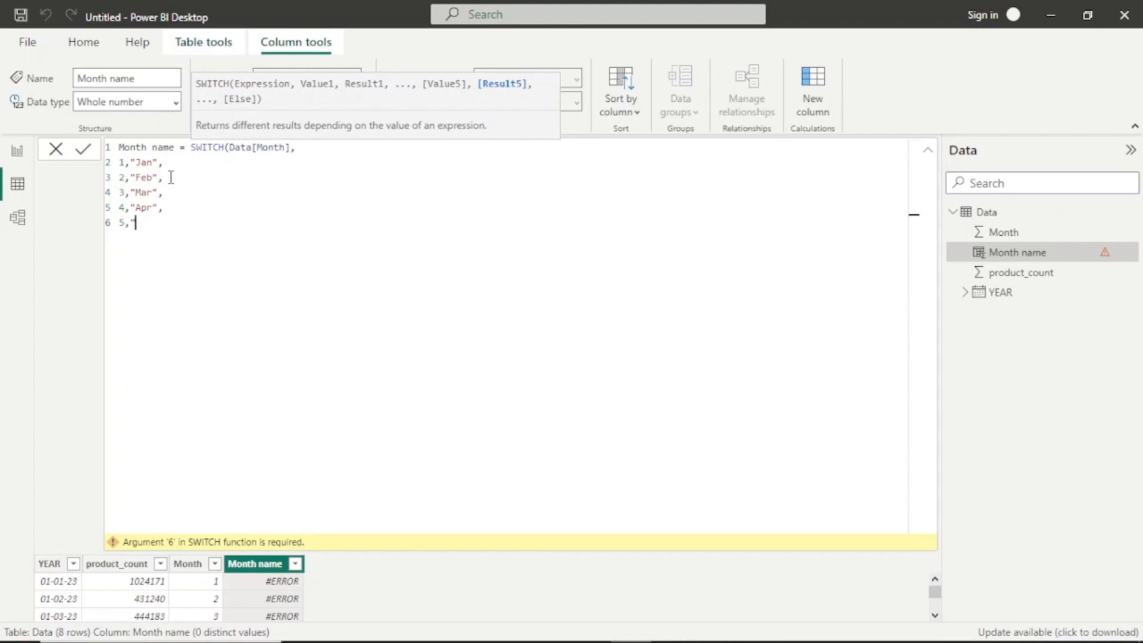
pyautogui.write('May",')
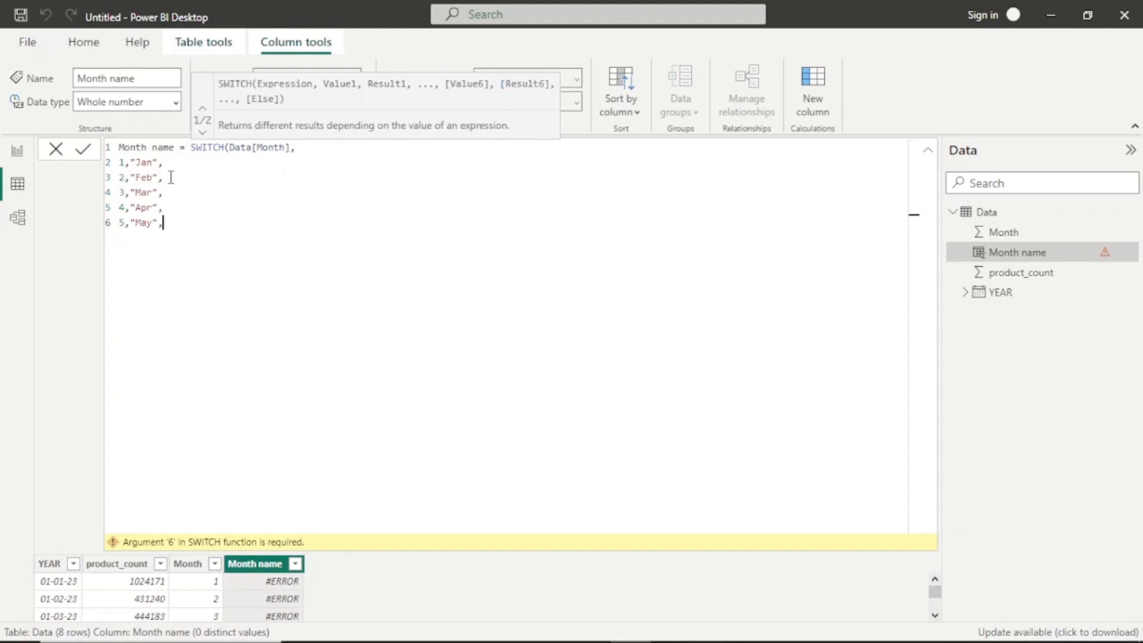
pyautogui.press('Return')
pyautogui.write('6,"')
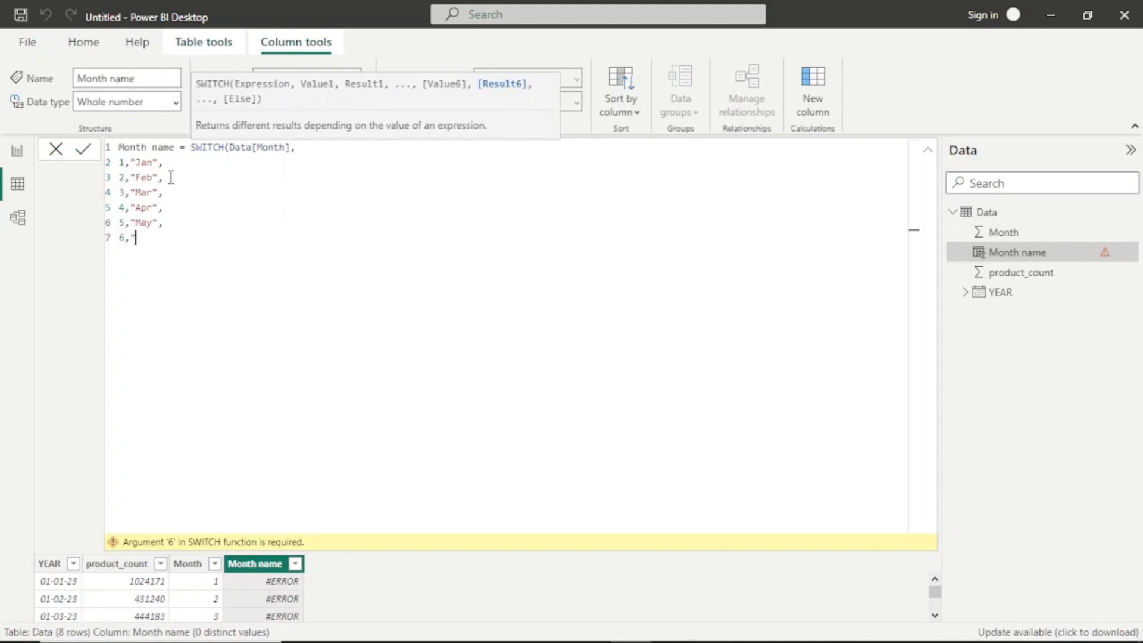
pyautogui.write('Jun",')
pyautogui.hotkey('shift', 'Return')
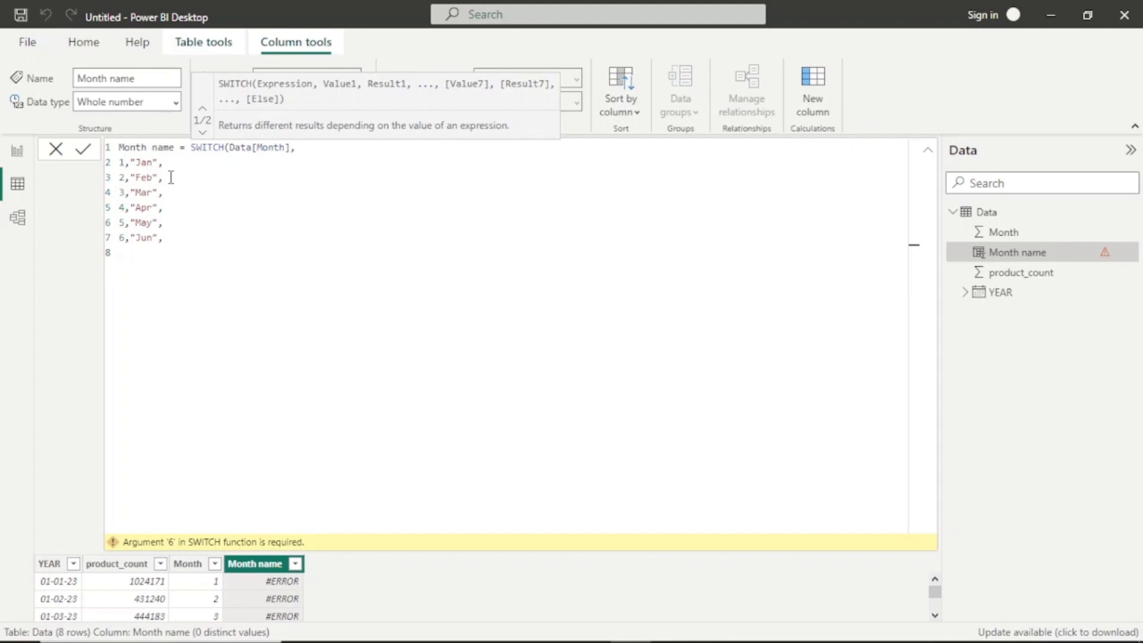
# Add the July and August lines to the SWITCH function as 7,"Jul", and 8,"Aug" without a comma after "Aug".
pyautogui.write('7,"')
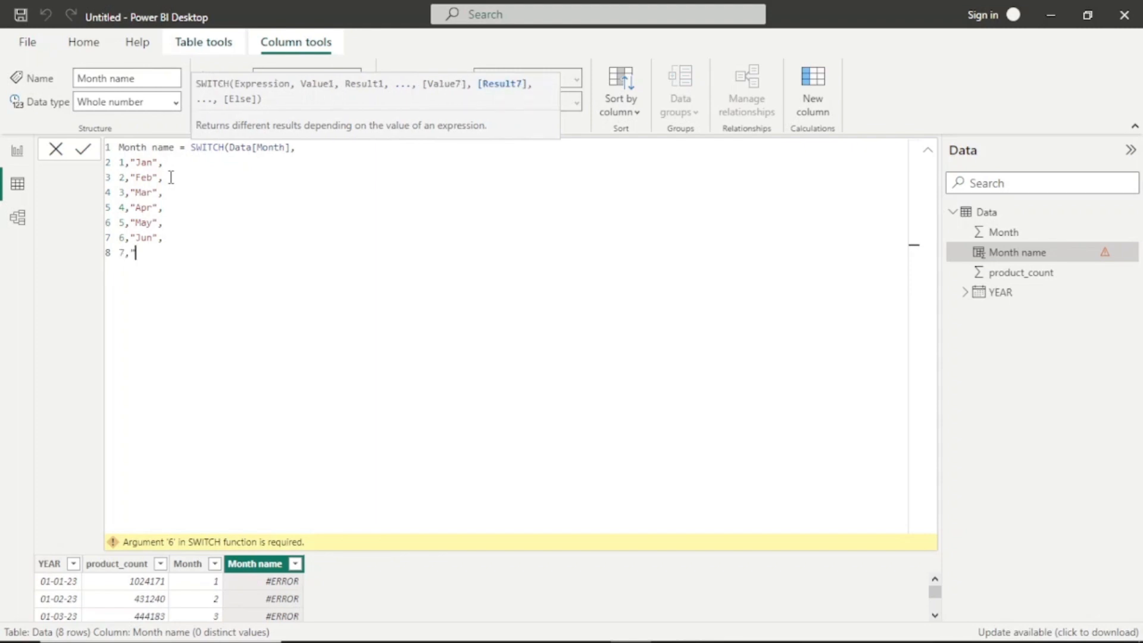
pyautogui.write('Jul",')
pyautogui.press('Return')
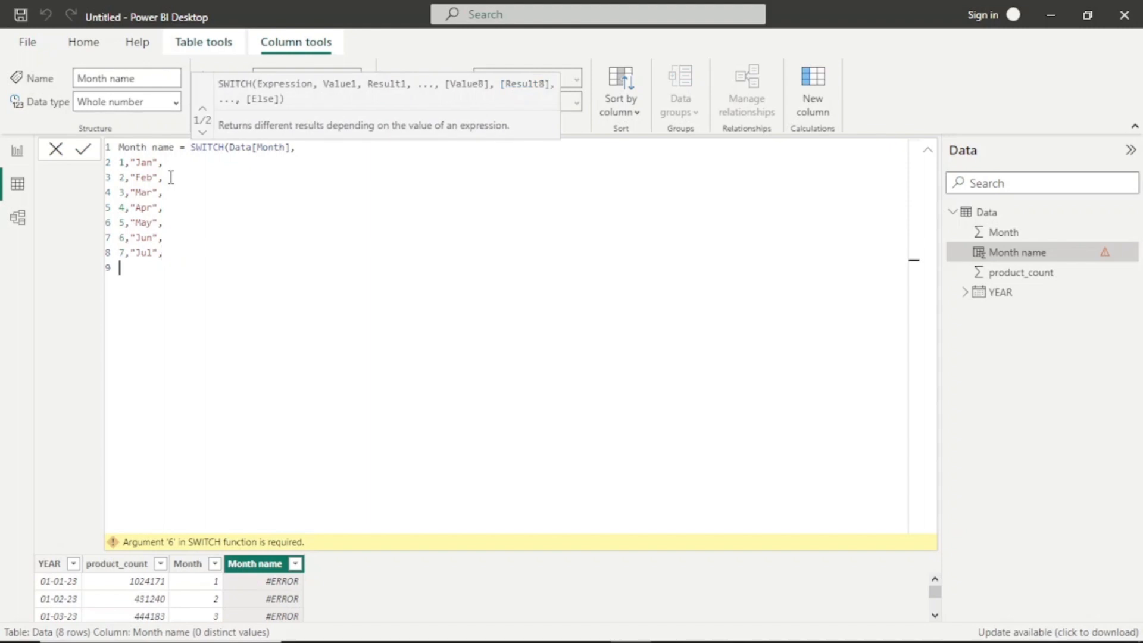
pyautogui.write('8,"')
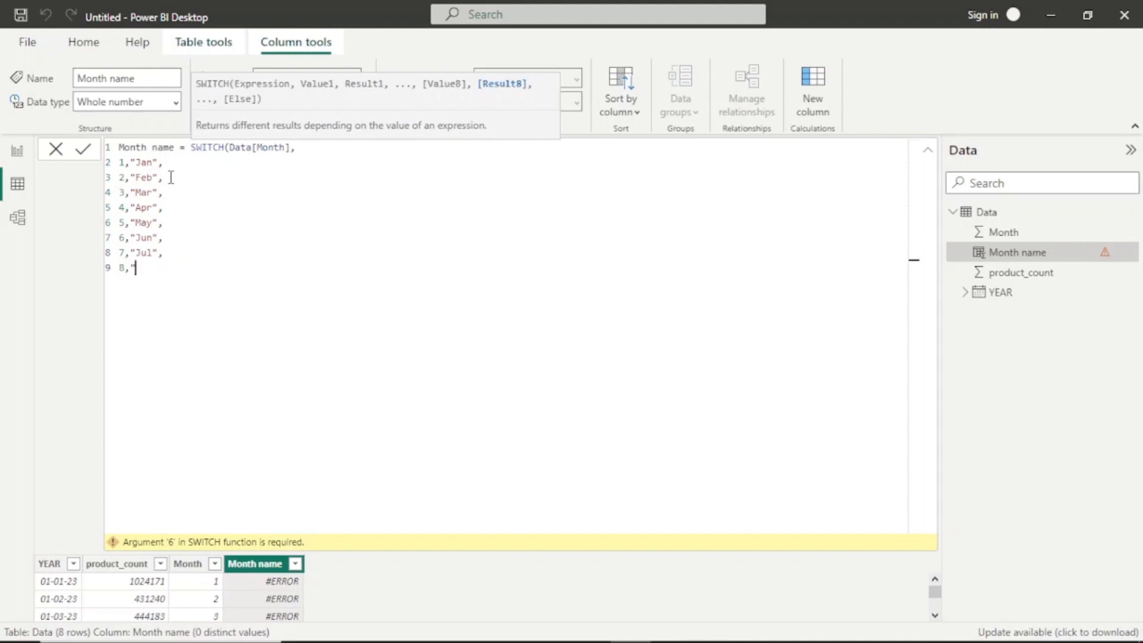
pyautogui.write('Aug"')
pyautogui.press('Return')
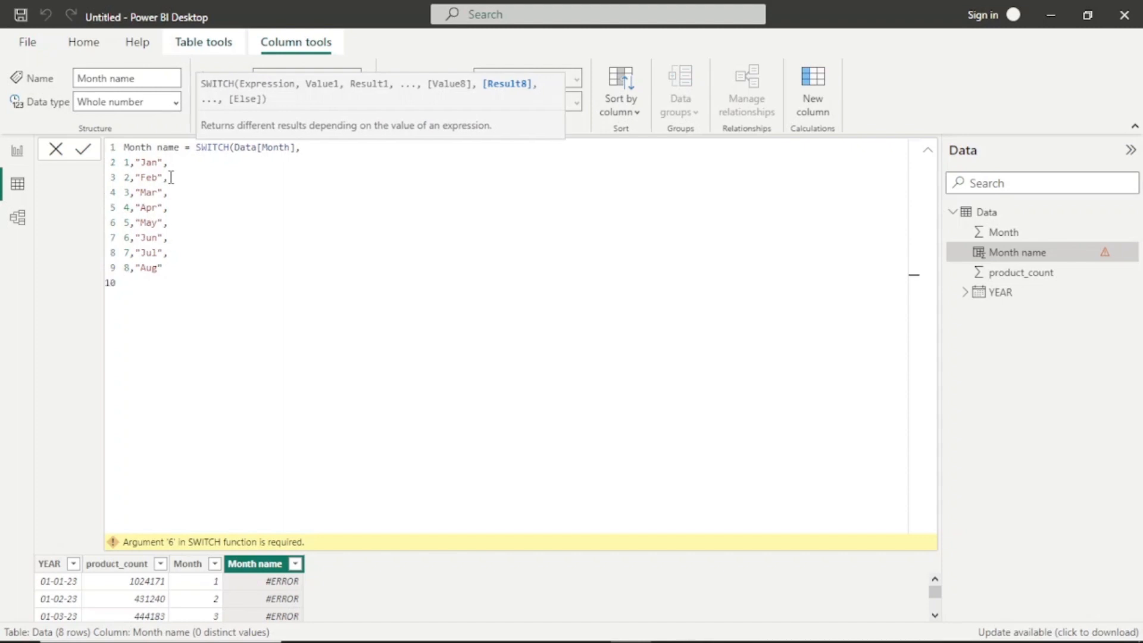
# Add the SWITCH pairs 9,"Sep", 10,"Oct" and 11,"Nov" on separate lines, each ending with a comma.
pyautogui.write('9')
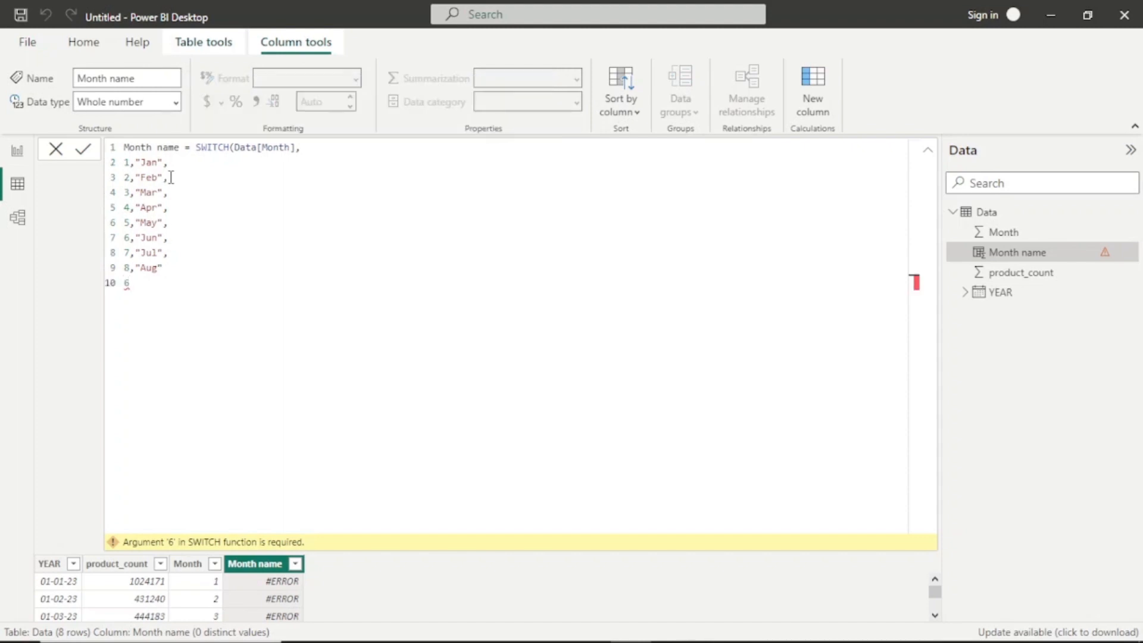
pyautogui.write(',')
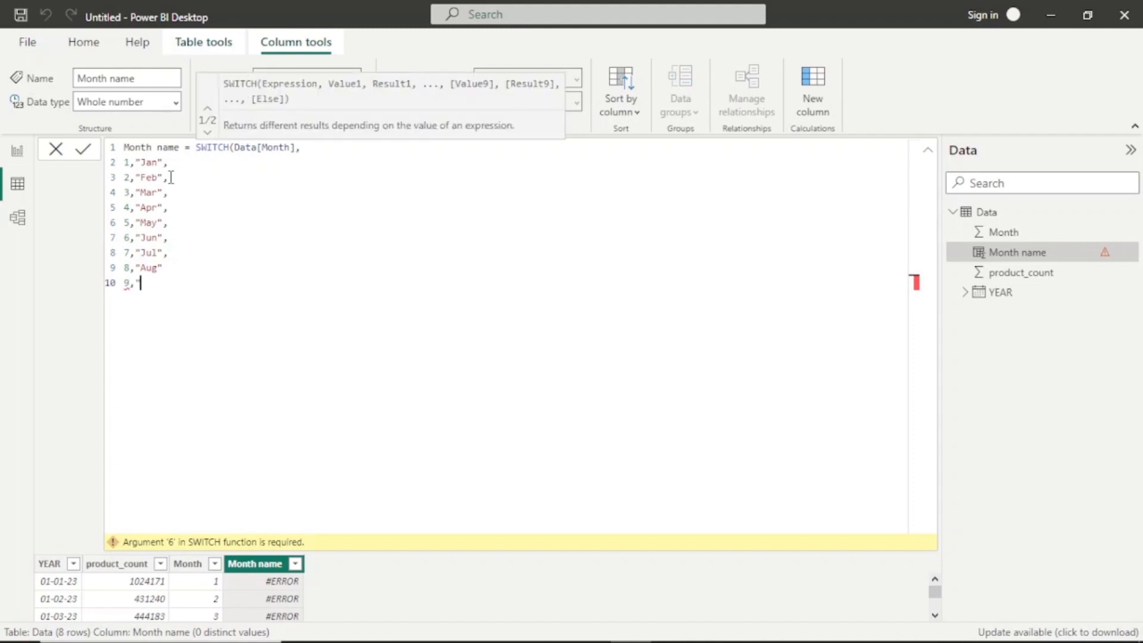
pyautogui.write('"Sep",')
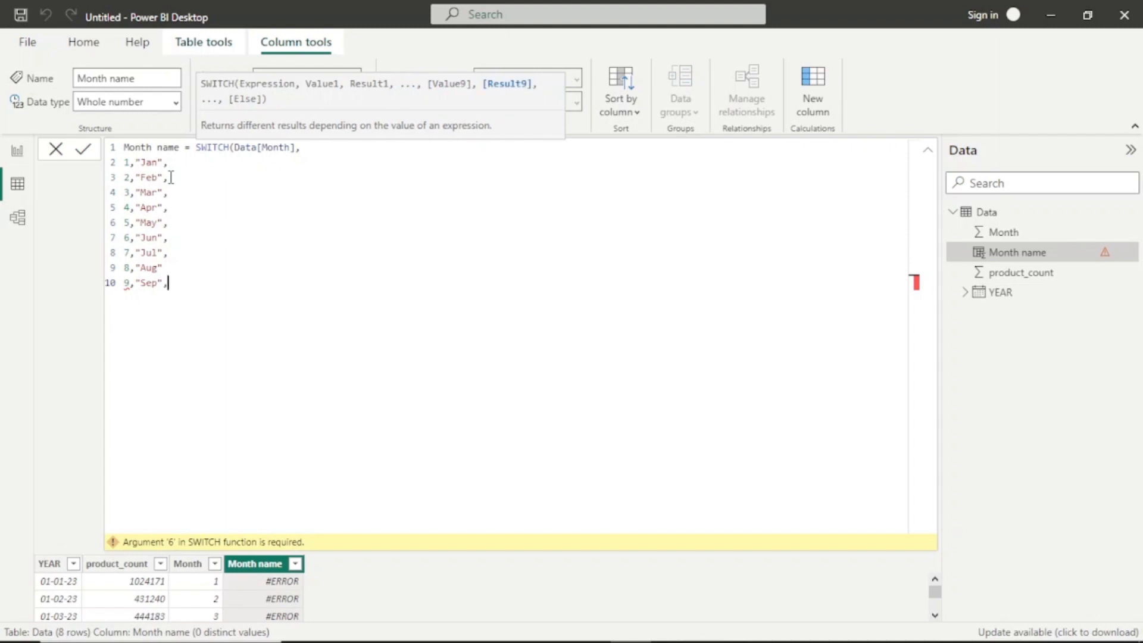
pyautogui.press('Return')
pyautogui.write('10,"')
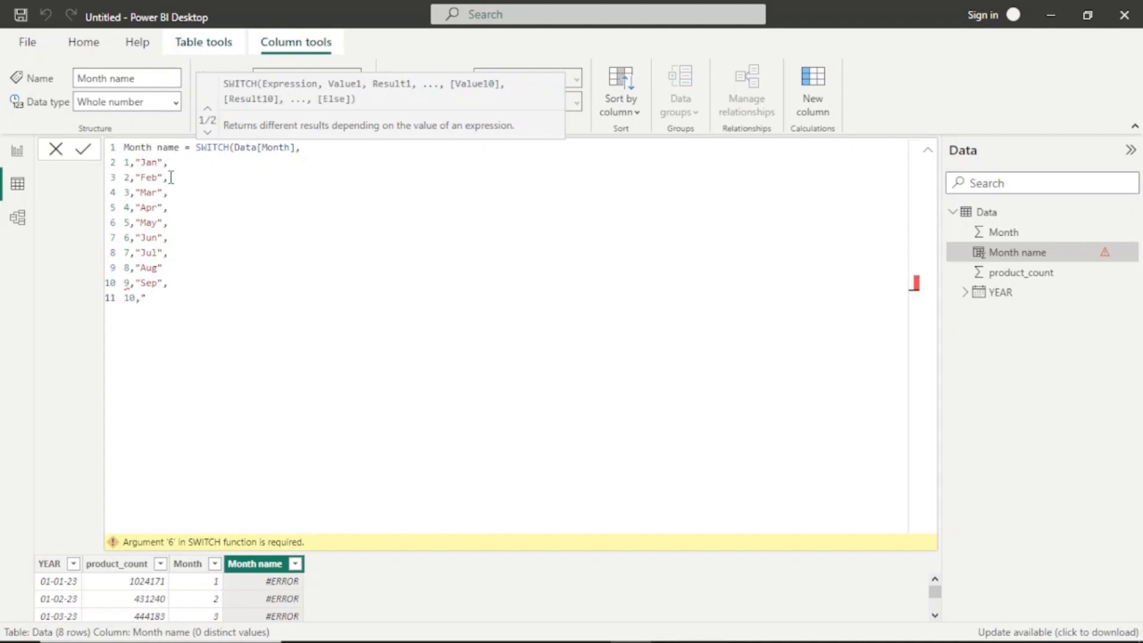
pyautogui.write('Oct",')
pyautogui.press('Return')
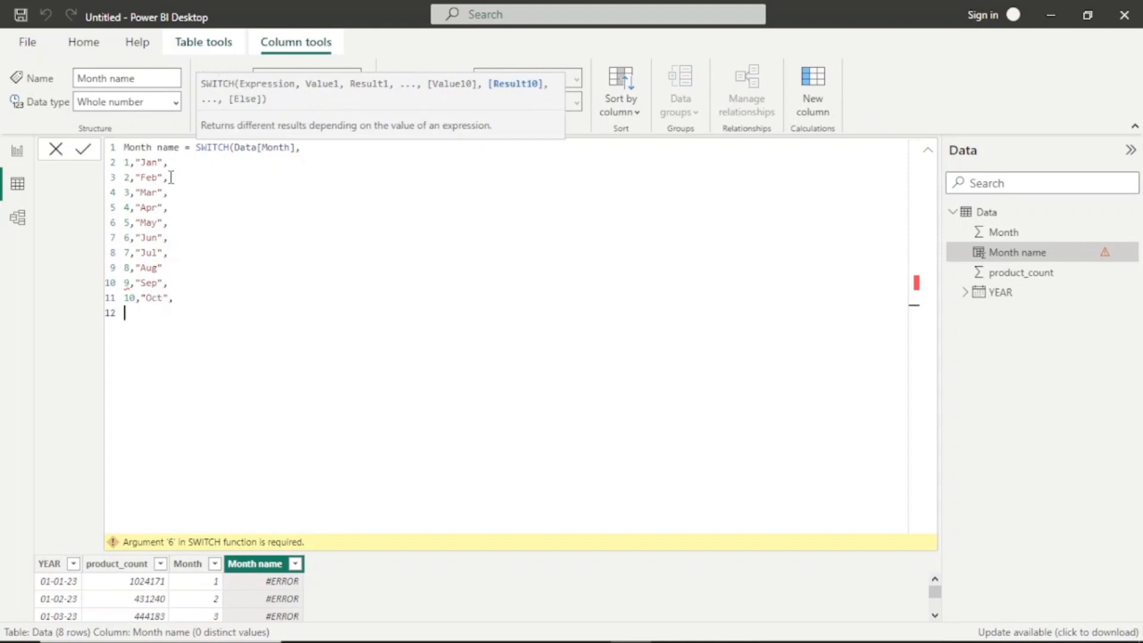
pyautogui.write('11,"')
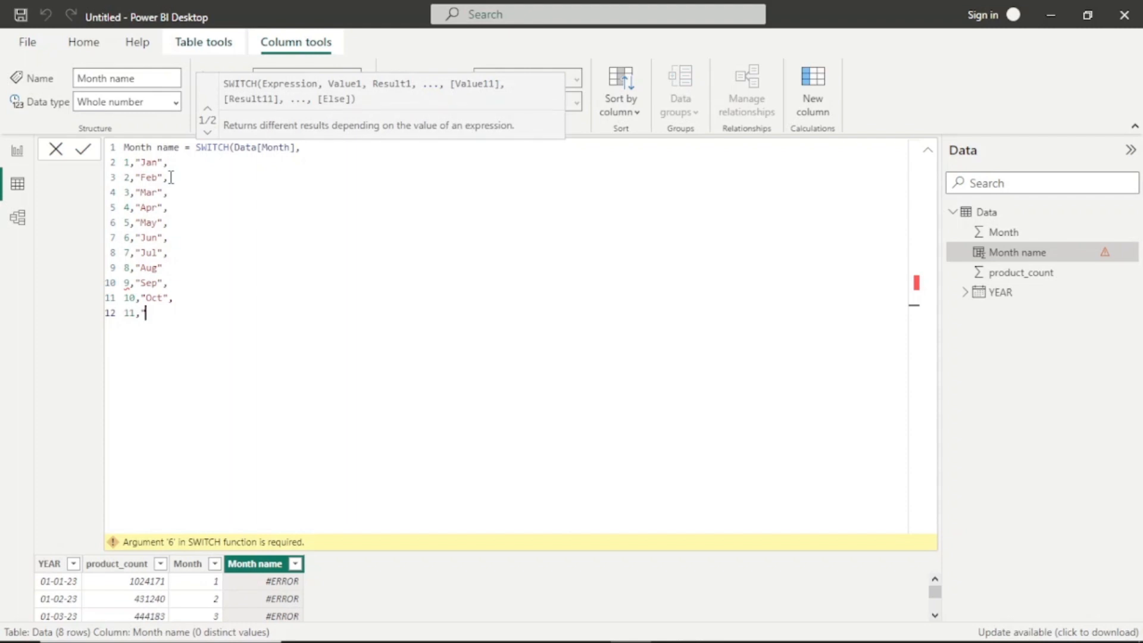
pyautogui.write('Nov",')
pyautogui.press('Return')
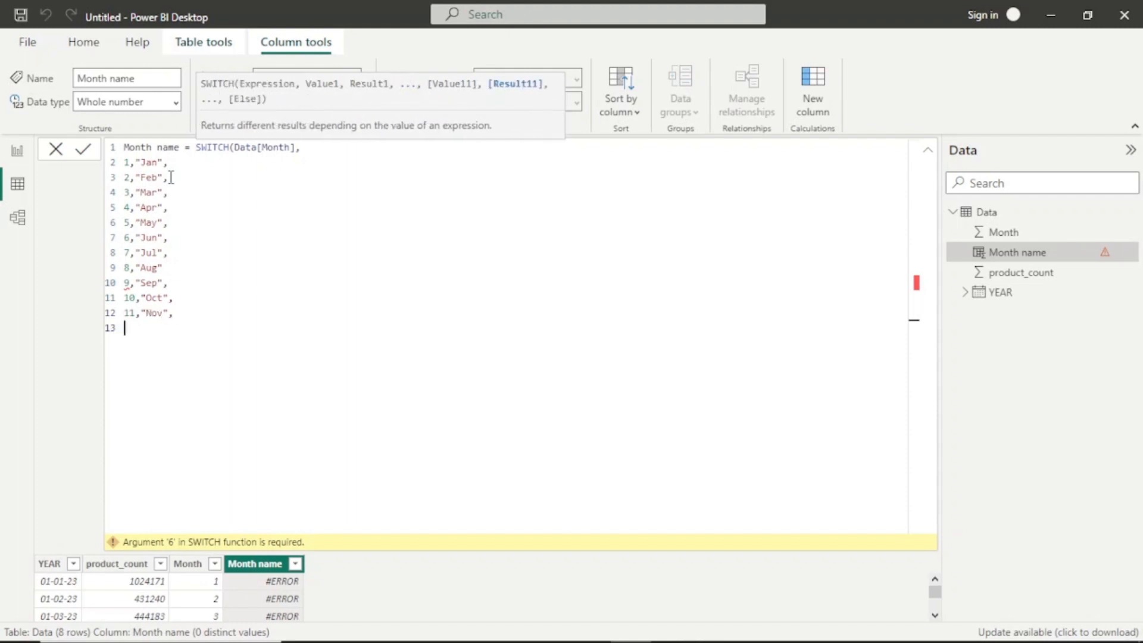
# Add the last month pair 12,"Dec" with a trailing comma and start a new line for the default result.
pyautogui.write('12"De')
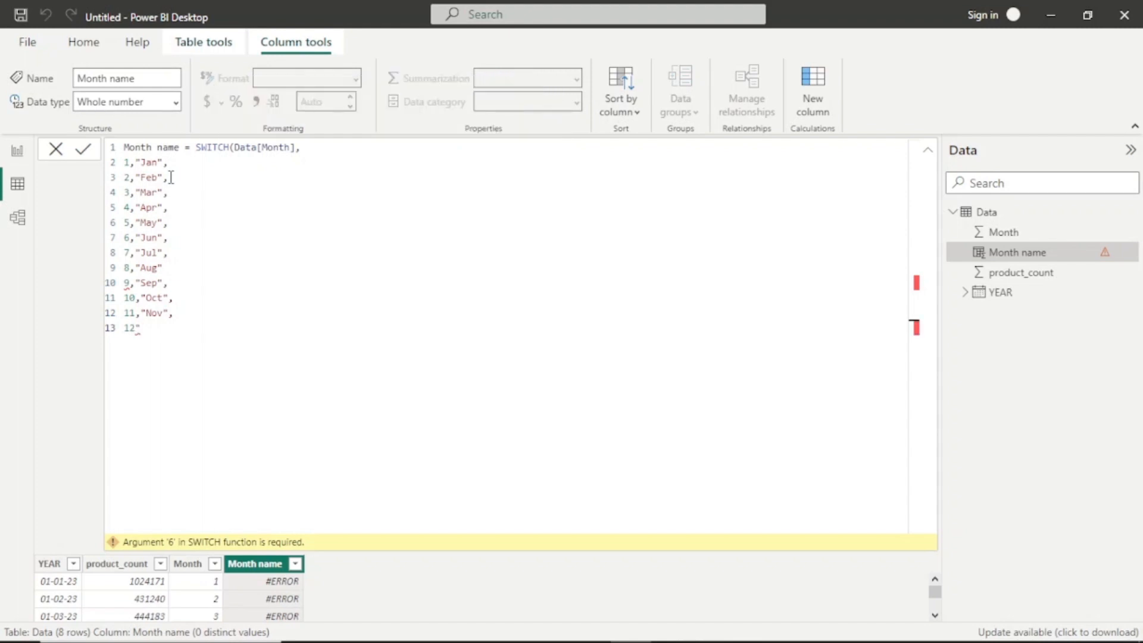
pyautogui.write('c"')
pyautogui.press('Left')
pyautogui.press('Left')
pyautogui.press('Left')
pyautogui.press('Left')
pyautogui.press('Left')
pyautogui.write(',')
pyautogui.press('Right')
pyautogui.press('Right')
pyautogui.press('Right')
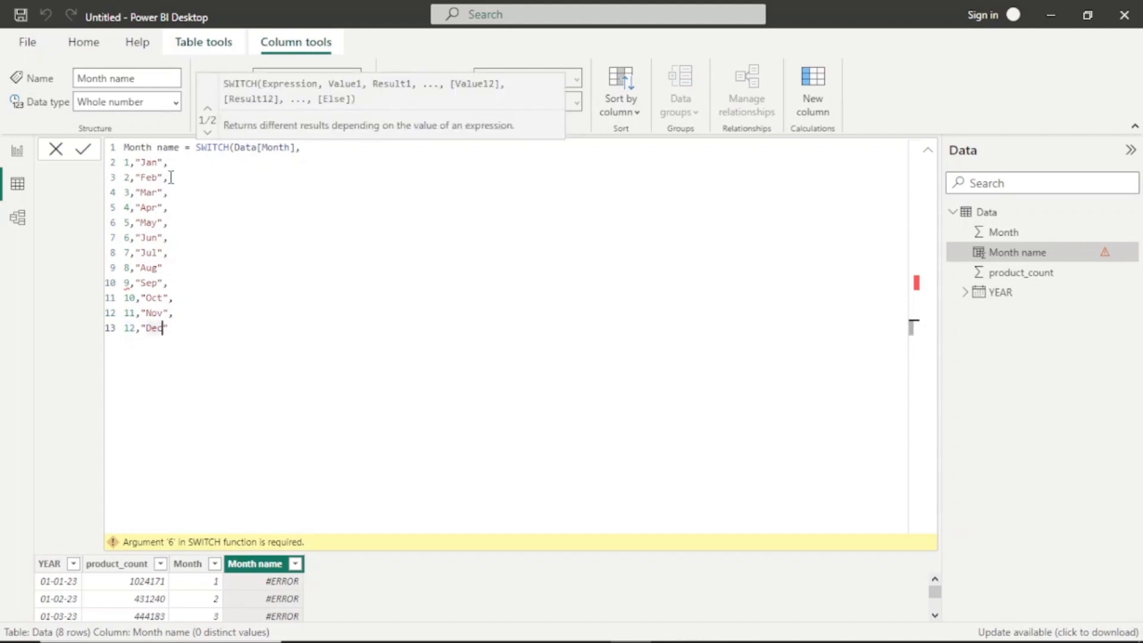
pyautogui.write(',')
pyautogui.hotkey('shift', 'Return')
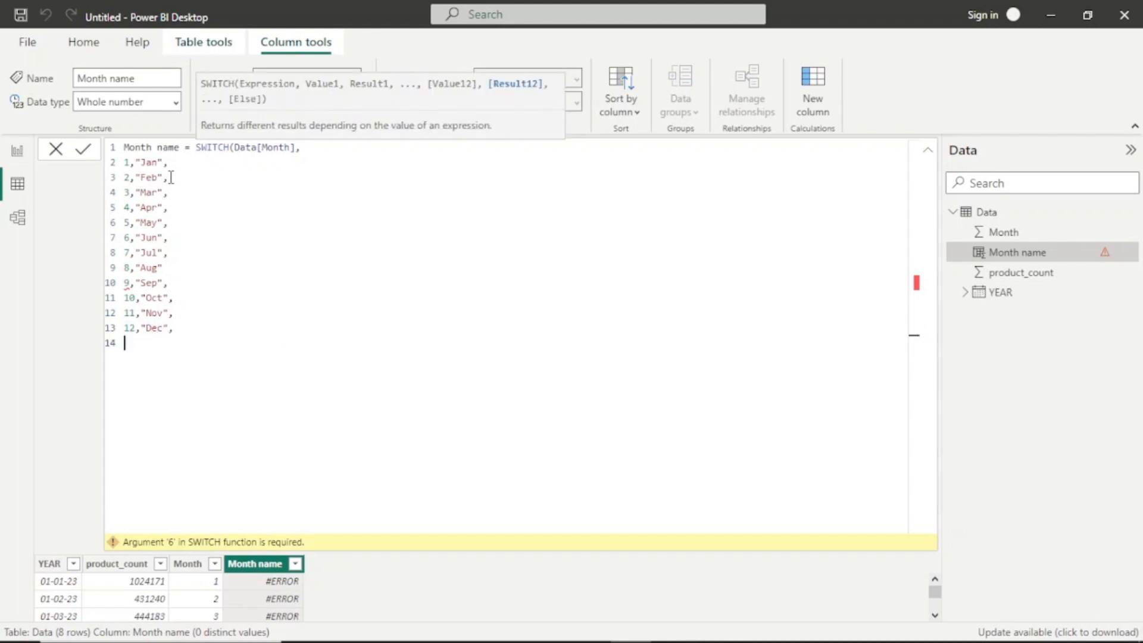
# Add BLANK() as the SWITCH default result and insert the missing comma after "Aug".
pyautogui.write('Blank')
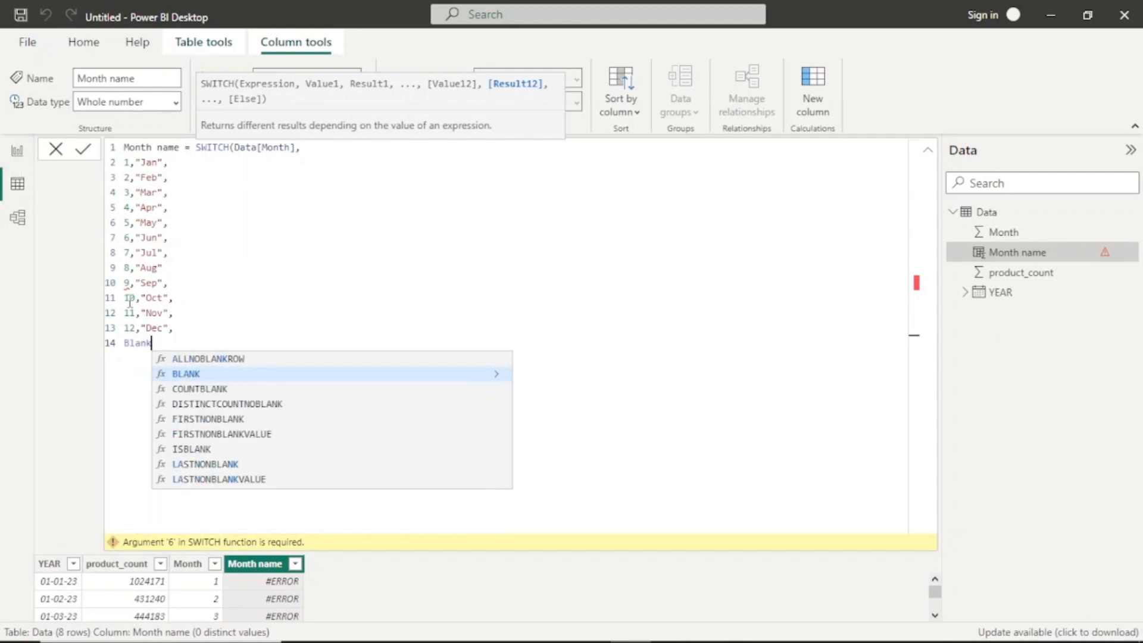
pyautogui.click(186, 373)
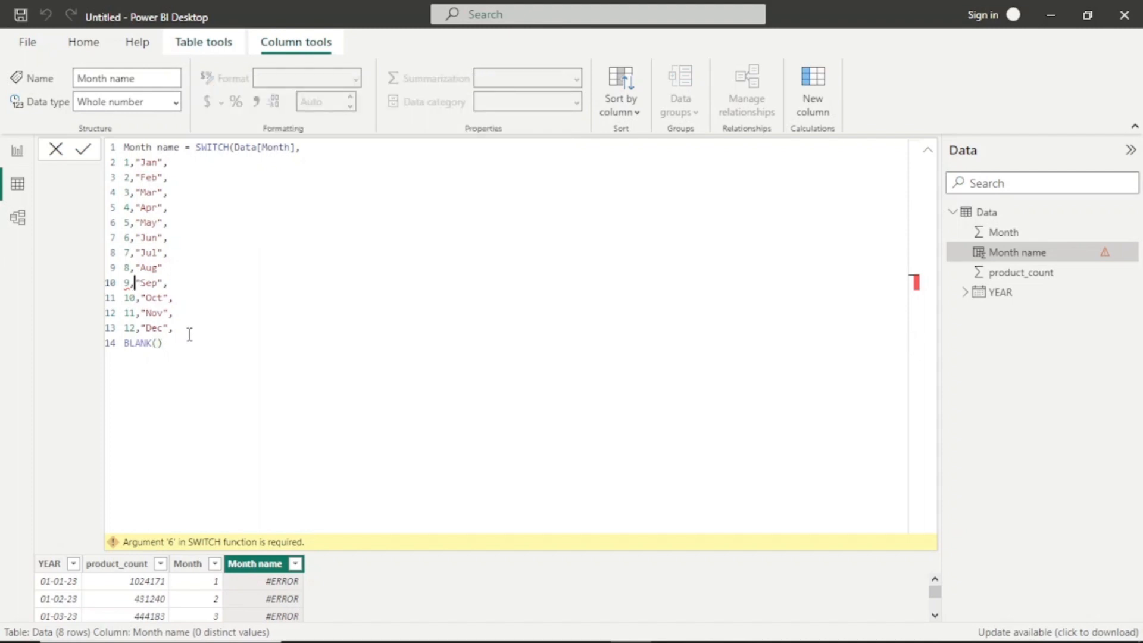
pyautogui.click(165, 268)
pyautogui.write(',')
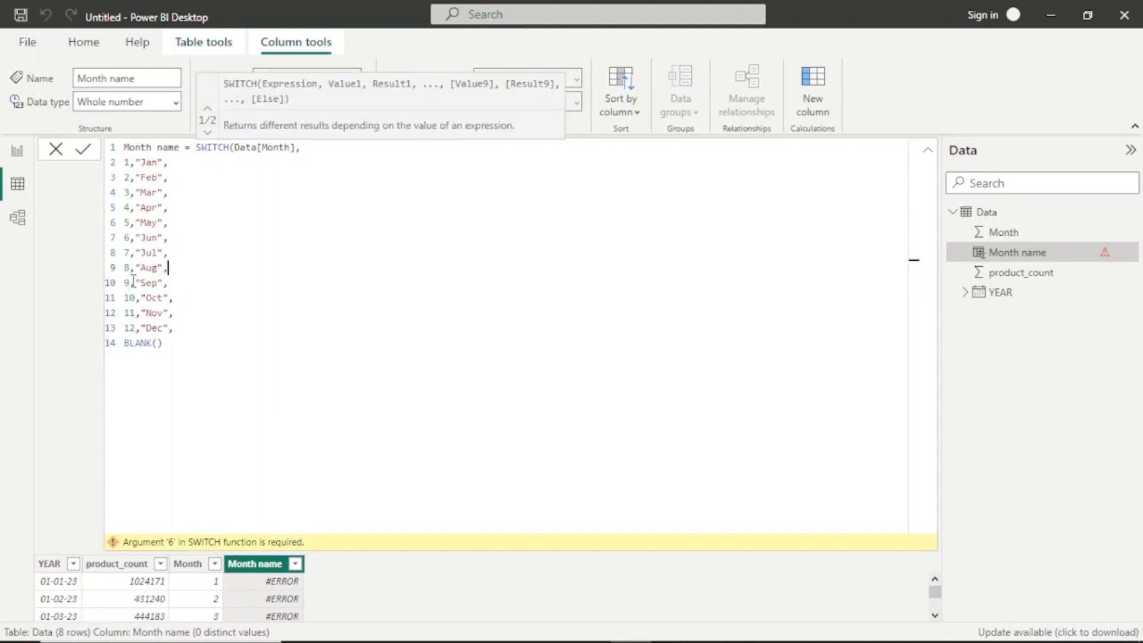
# Close the SWITCH function with a parenthesis on its own line, commit the formula and collapse the formula editor.
pyautogui.click(167, 348)
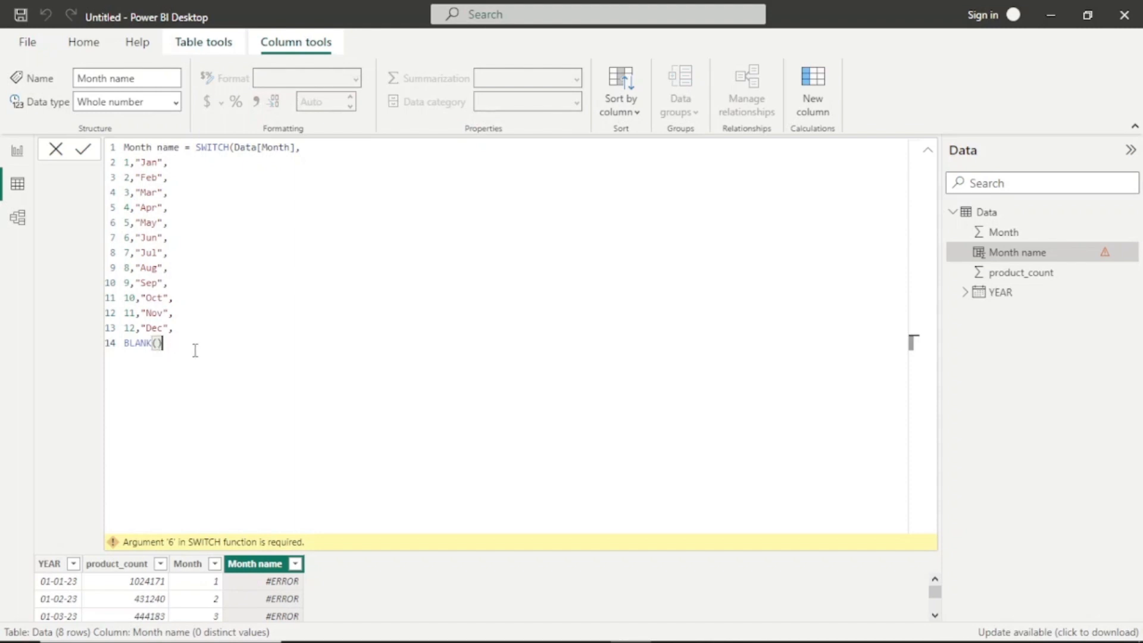
pyautogui.press('Return')
pyautogui.write(')')
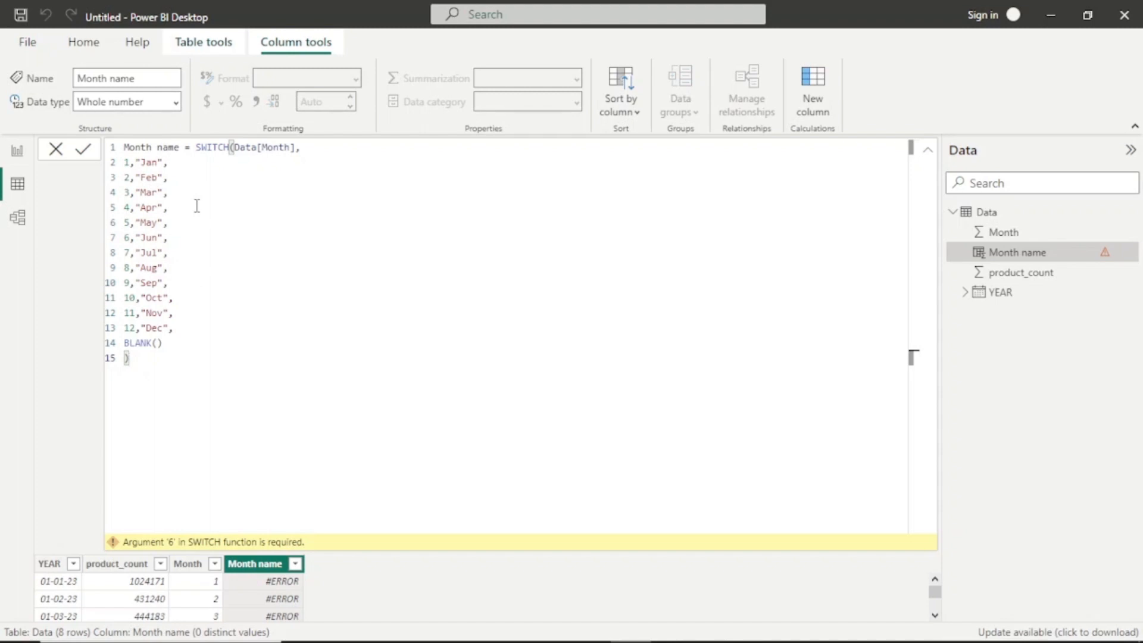
pyautogui.click(84, 153)
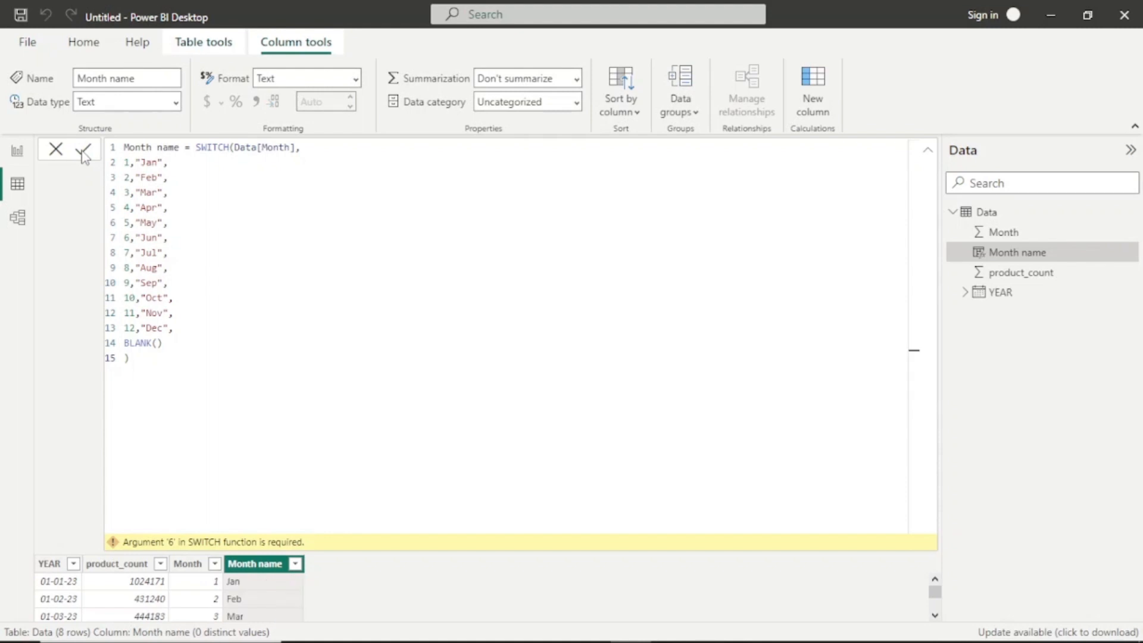
pyautogui.click(929, 156)
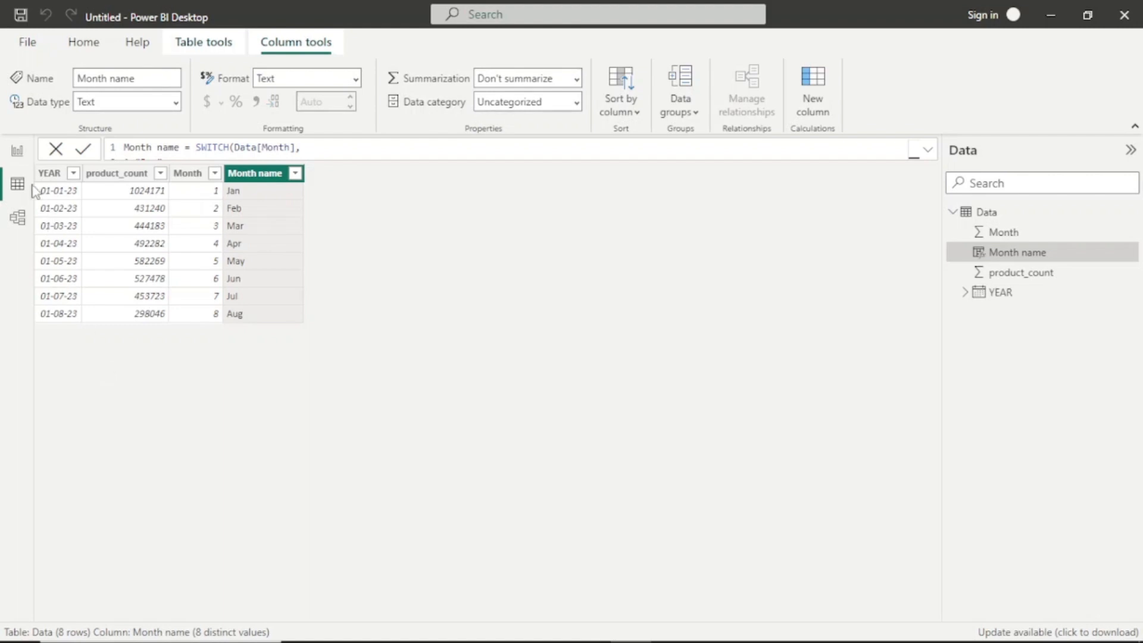
# Insert a clustered column chart on report Page 1, enlarge it and move it toward the middle of the canvas.
pyautogui.click(18, 152)
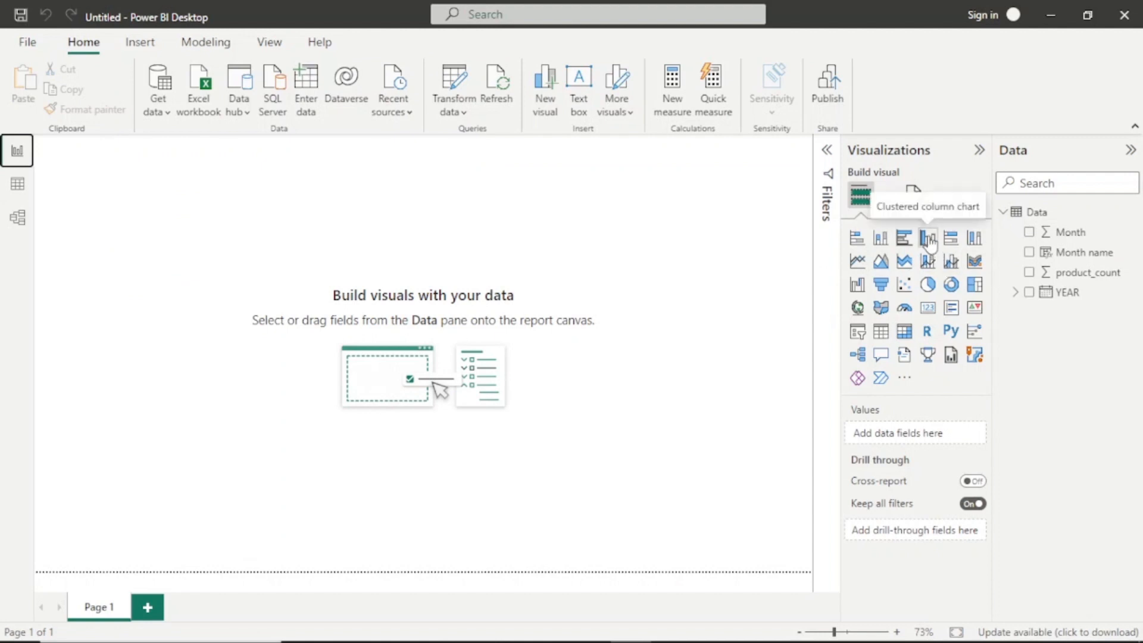
pyautogui.click(928, 240)
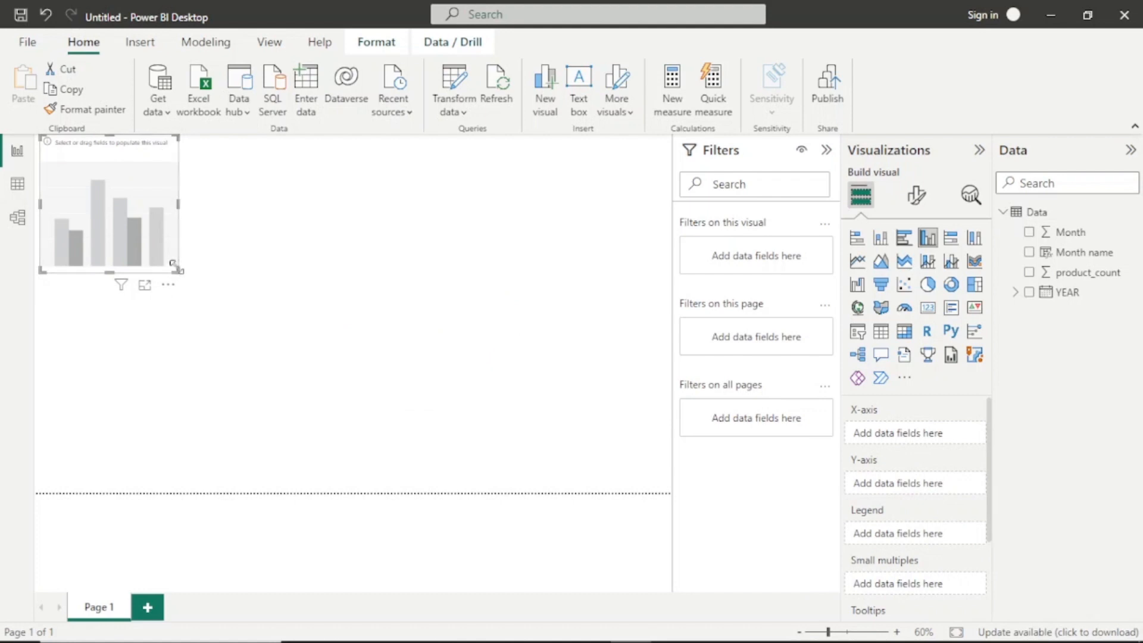
pyautogui.moveTo(178, 272); pyautogui.dragTo(421, 421)
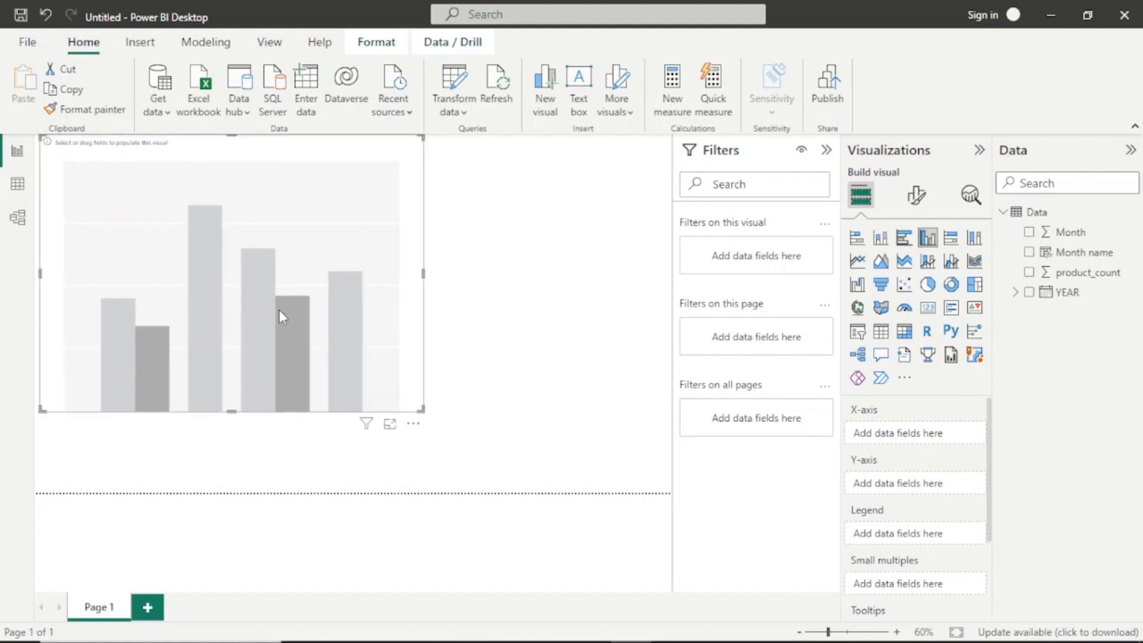
pyautogui.moveTo(279, 310); pyautogui.dragTo(439, 357)
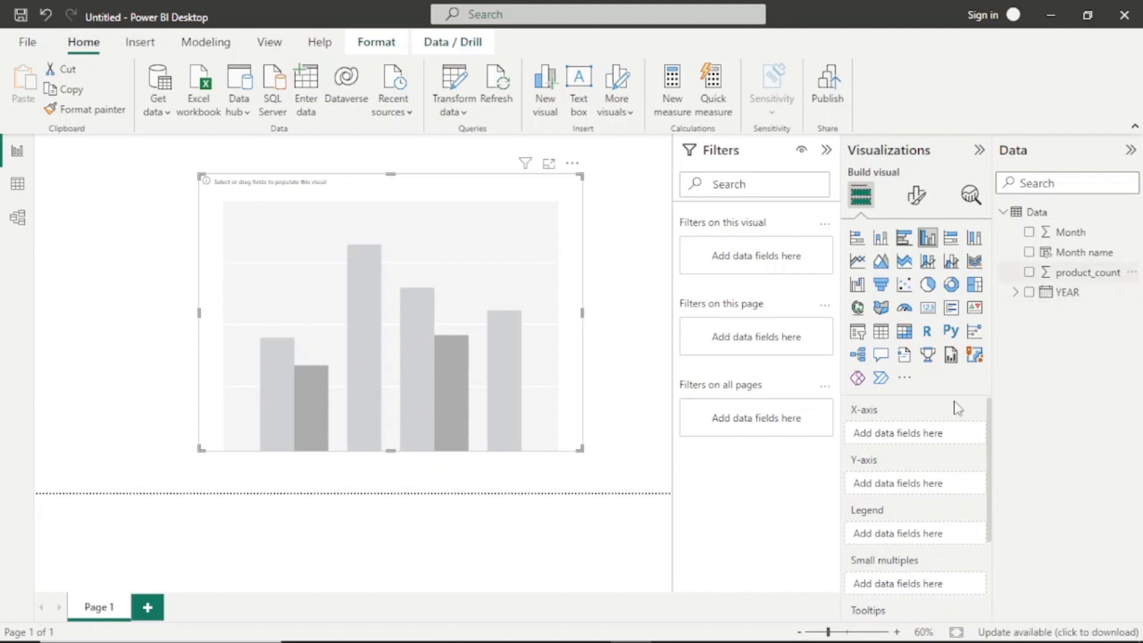
# Assign product_count to the chart's Y-axis and Month name to its X-axis.
pyautogui.moveTo(958, 409); pyautogui.dragTo(942, 484)
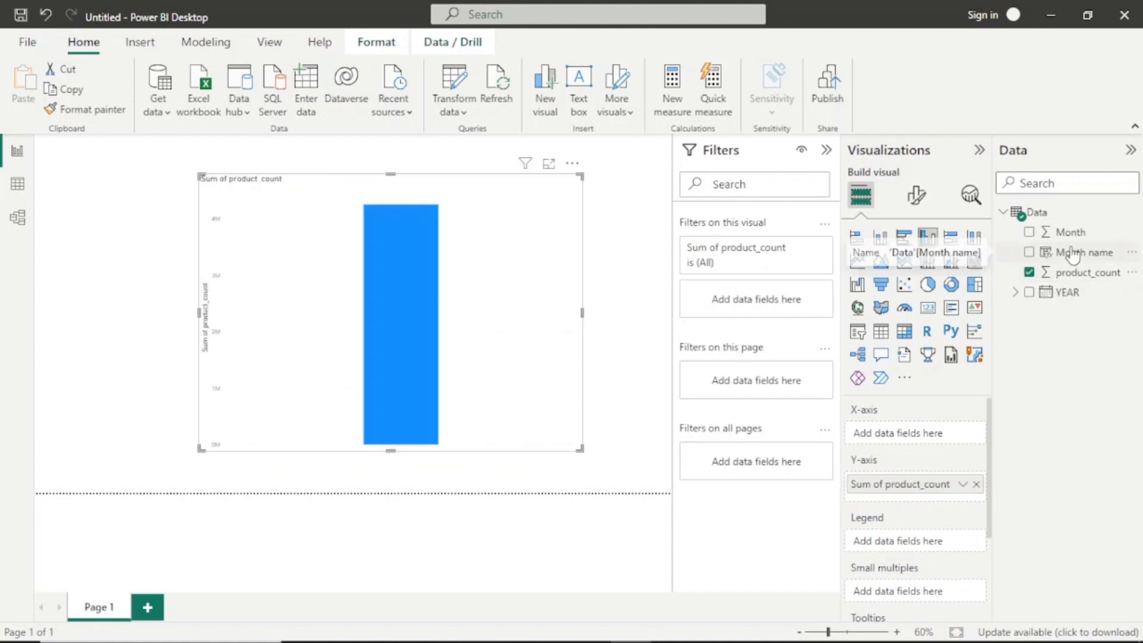
pyautogui.moveTo(1072, 255); pyautogui.dragTo(924, 435)
pyautogui.moveTo(925, 439); pyautogui.dragTo(924, 440)
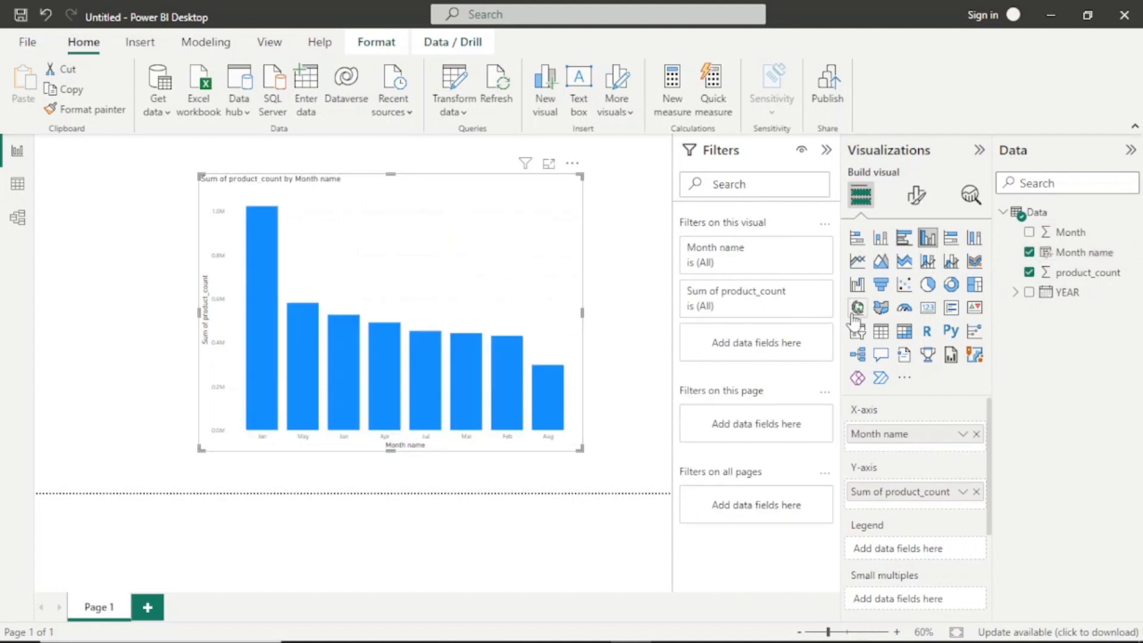
# Set the chart's X-axis label font size to 14 and enlarge the chart slightly.
pyautogui.click(917, 195)
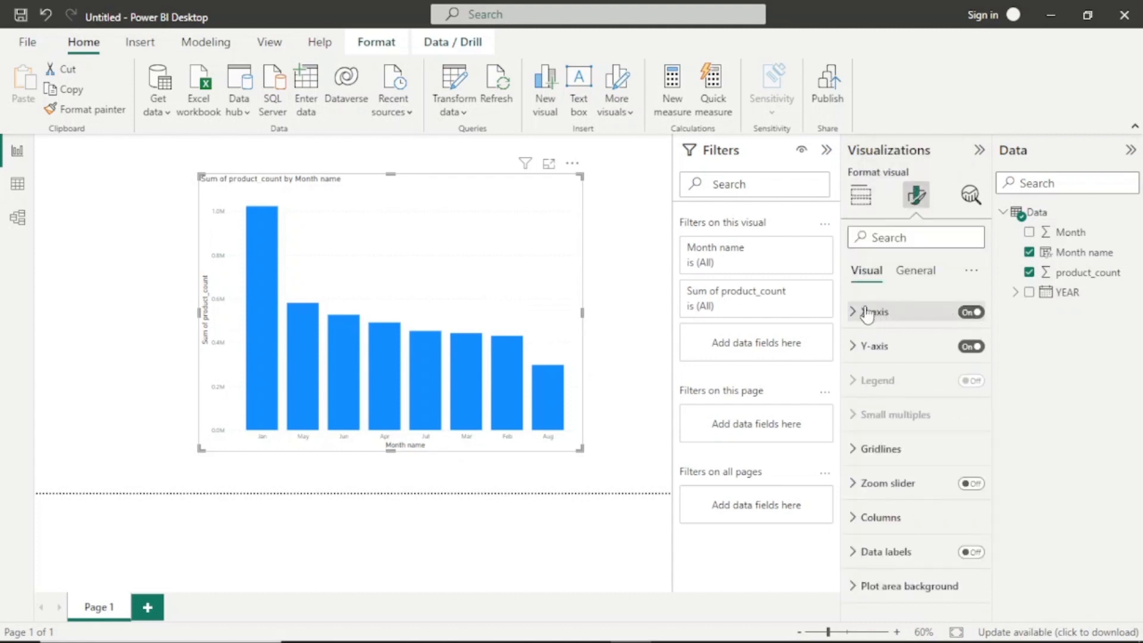
pyautogui.click(870, 322)
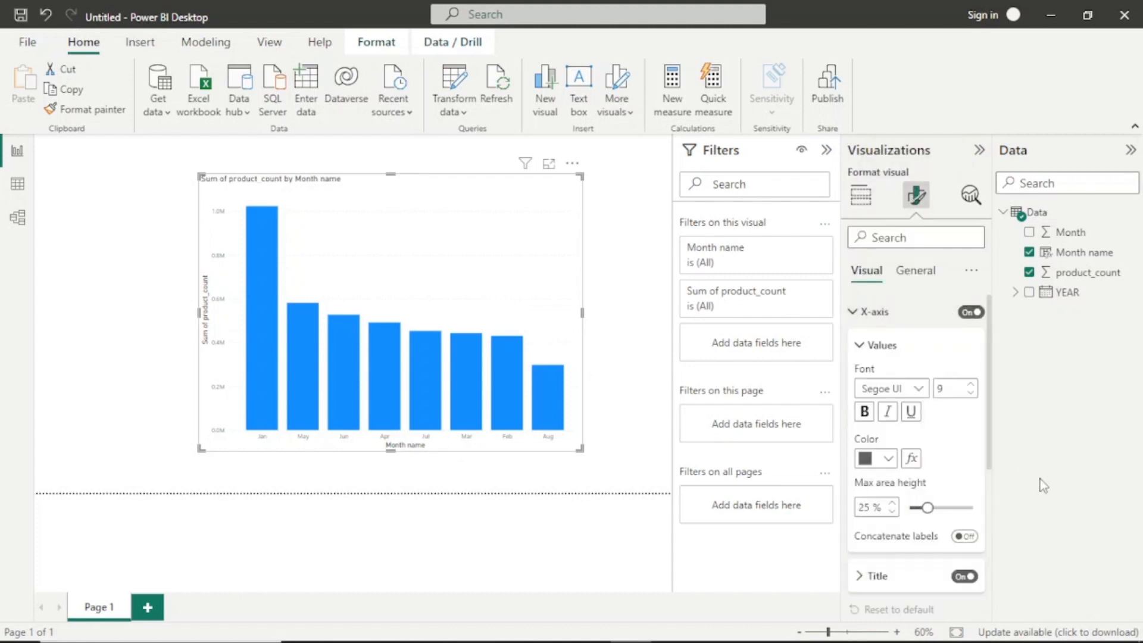
pyautogui.click(971, 385)
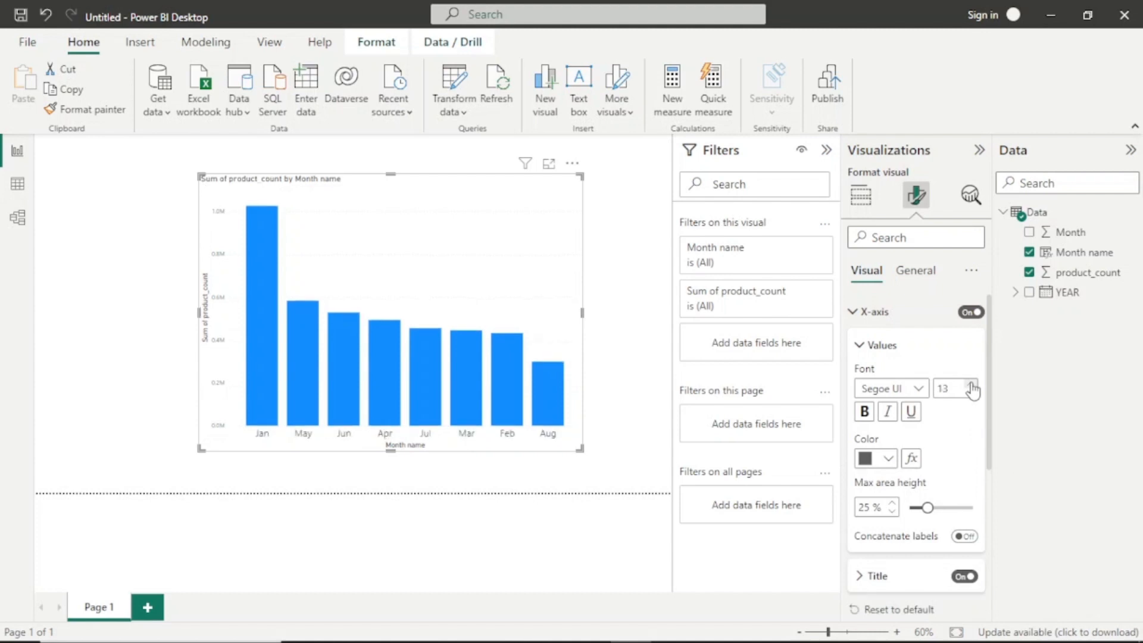
pyautogui.moveTo(586, 450); pyautogui.dragTo(629, 465)
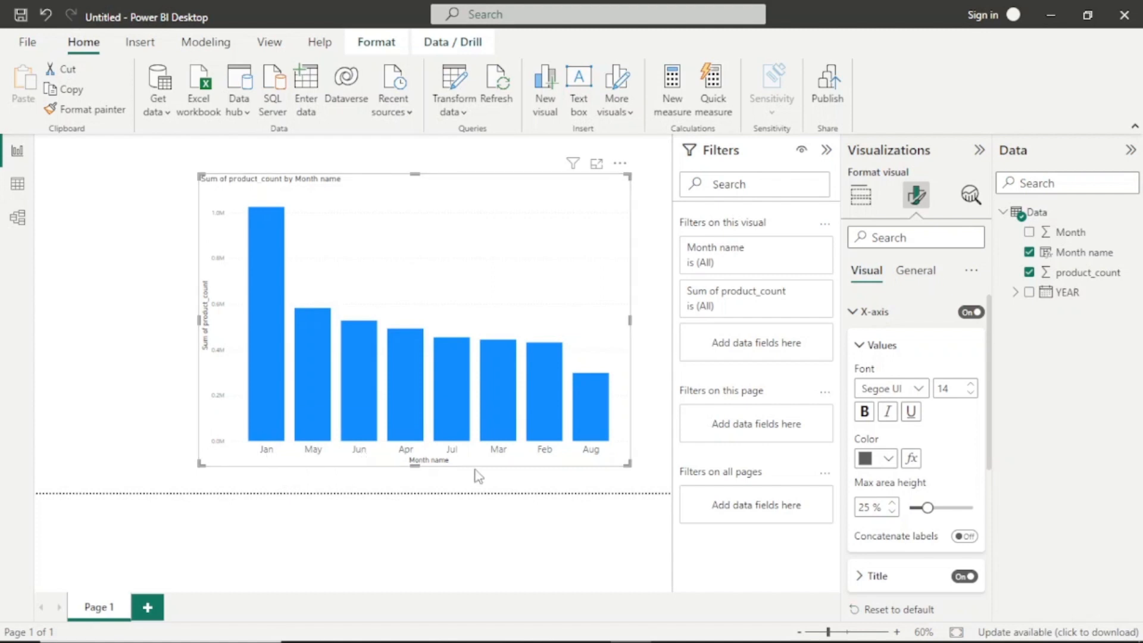
# Set the Month name column in the Data table to sort by the Month column.
pyautogui.click(1082, 258)
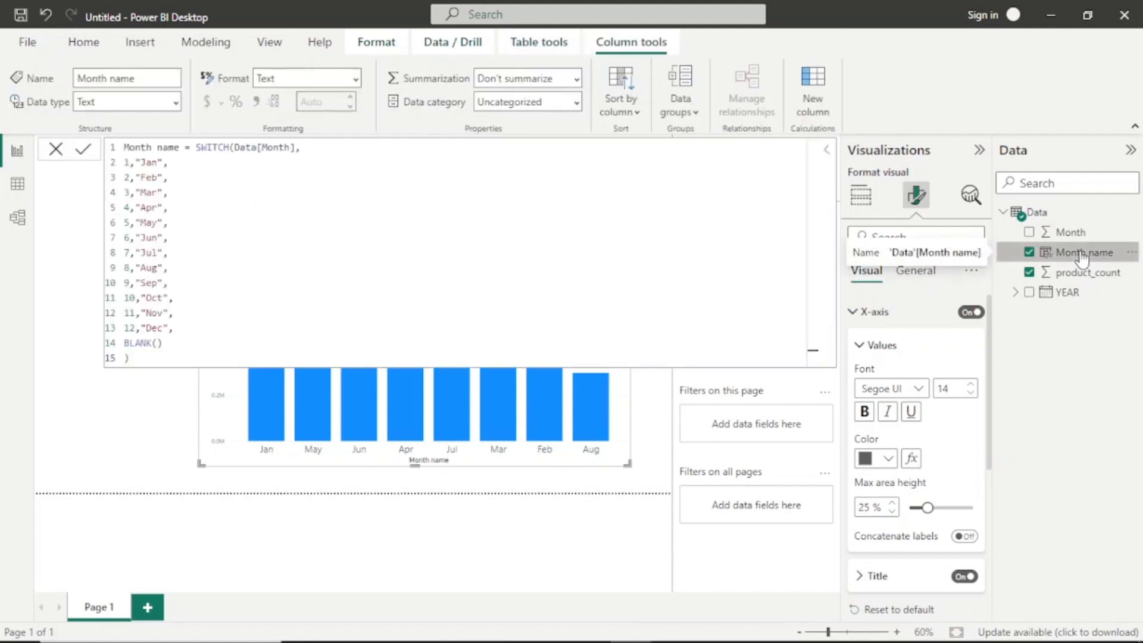
pyautogui.click(830, 156)
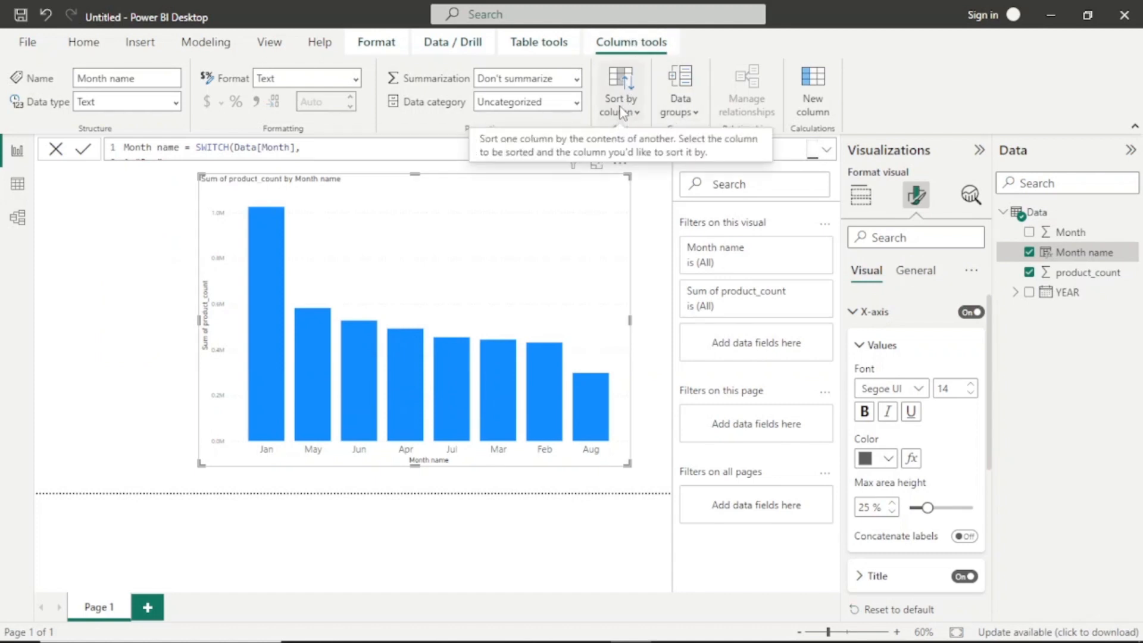
pyautogui.click(621, 111)
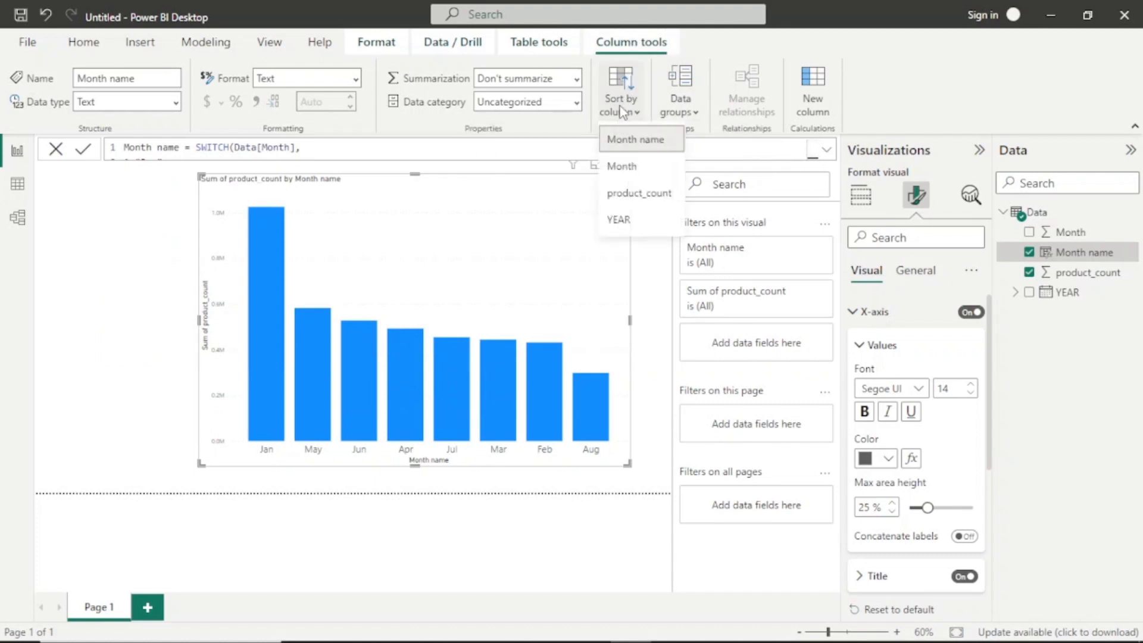
pyautogui.click(622, 167)
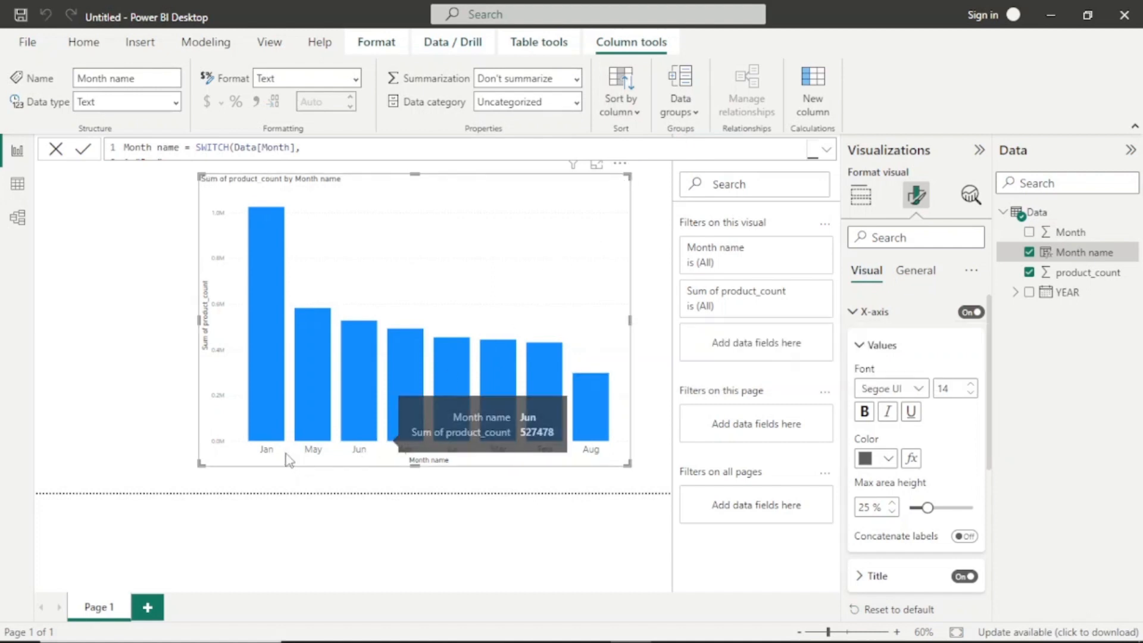
# Sort the column chart's axis by Month name in ascending order.
pyautogui.click(620, 167)
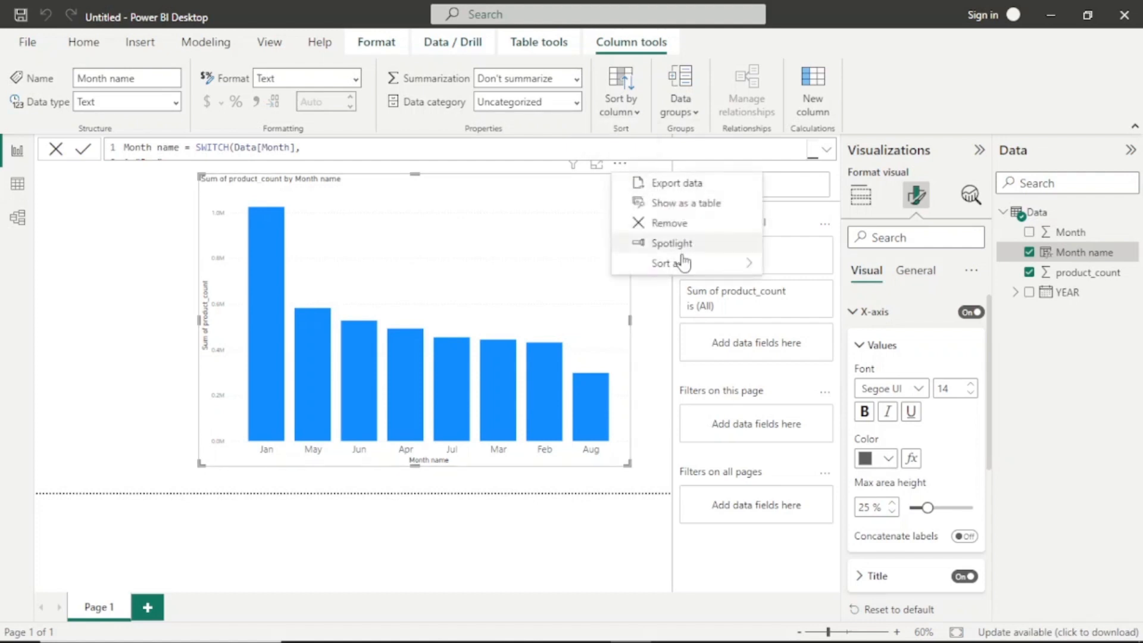
pyautogui.moveTo(683, 268)
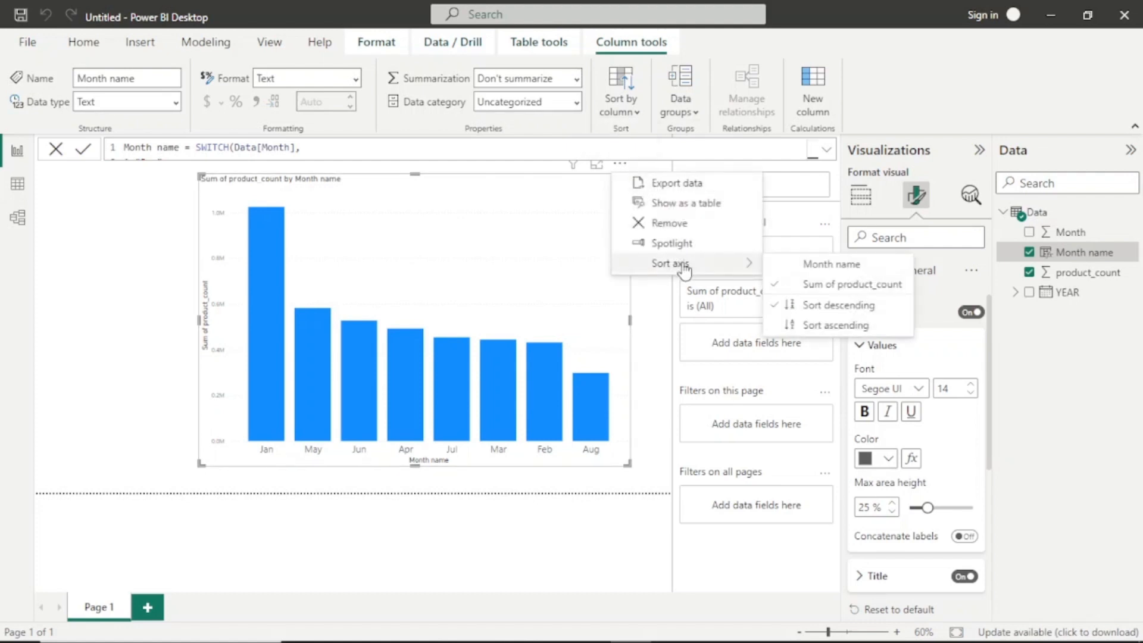
pyautogui.click(834, 266)
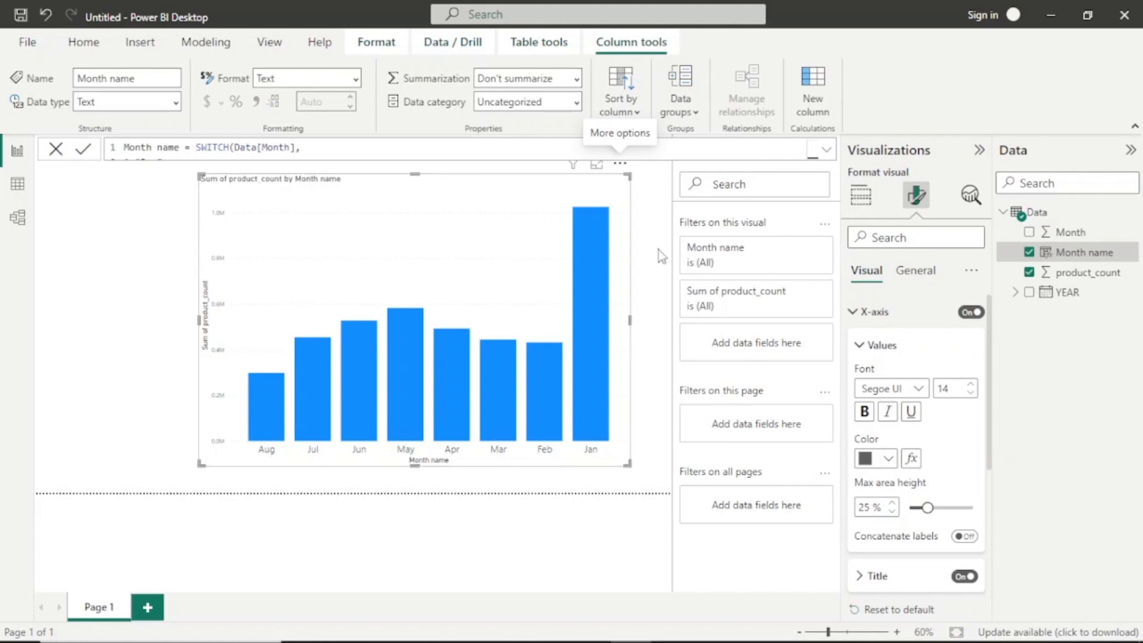
pyautogui.click(621, 165)
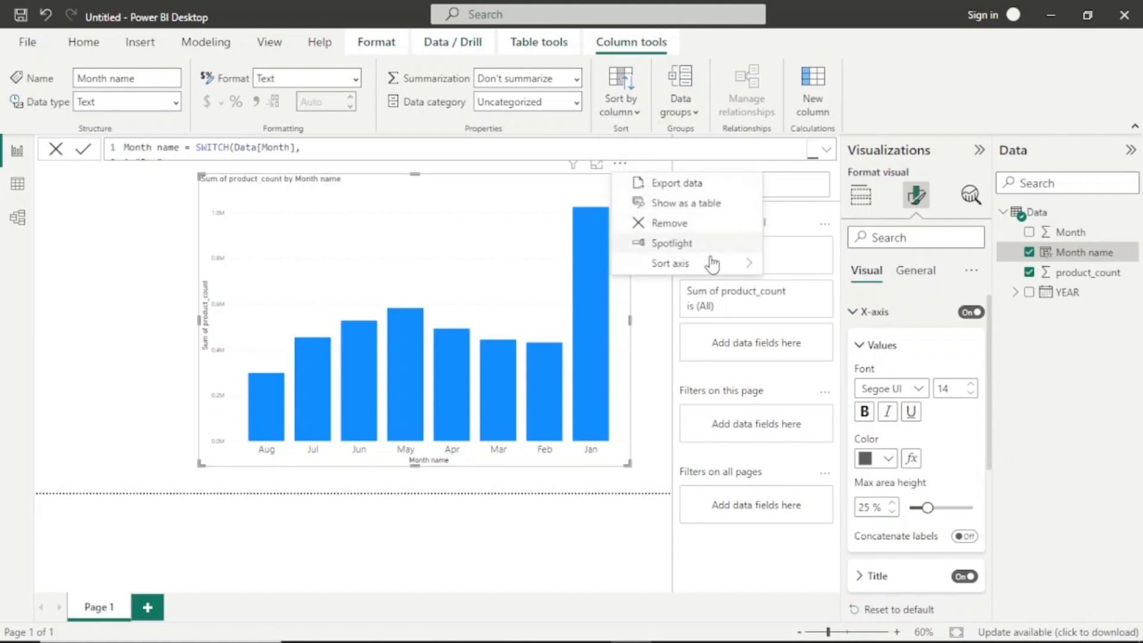
pyautogui.moveTo(715, 263)
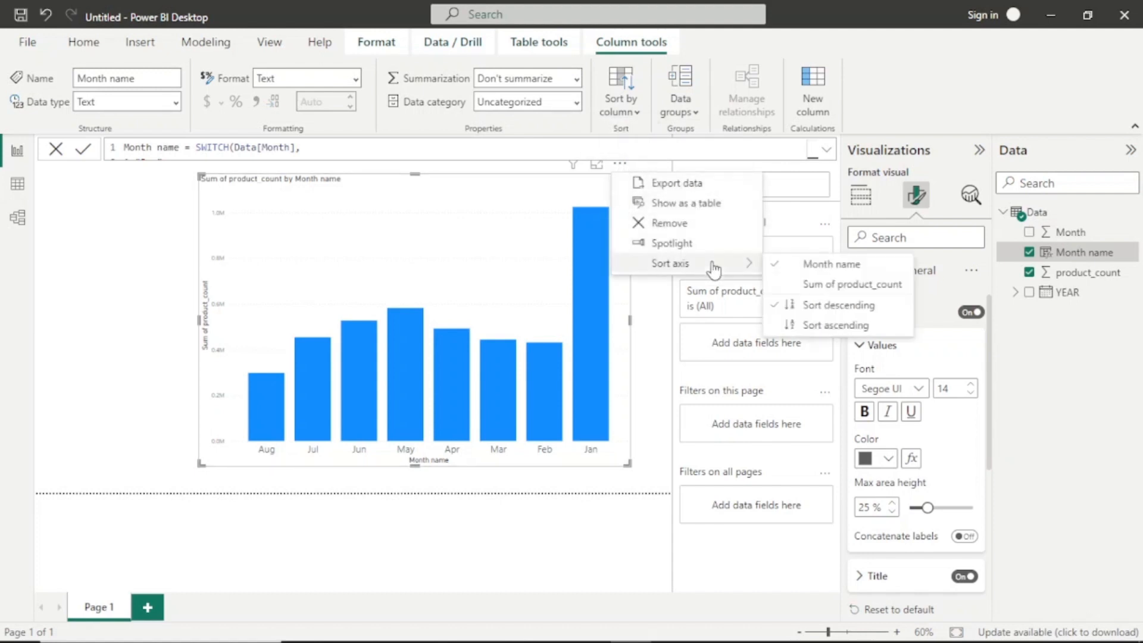
pyautogui.click(829, 265)
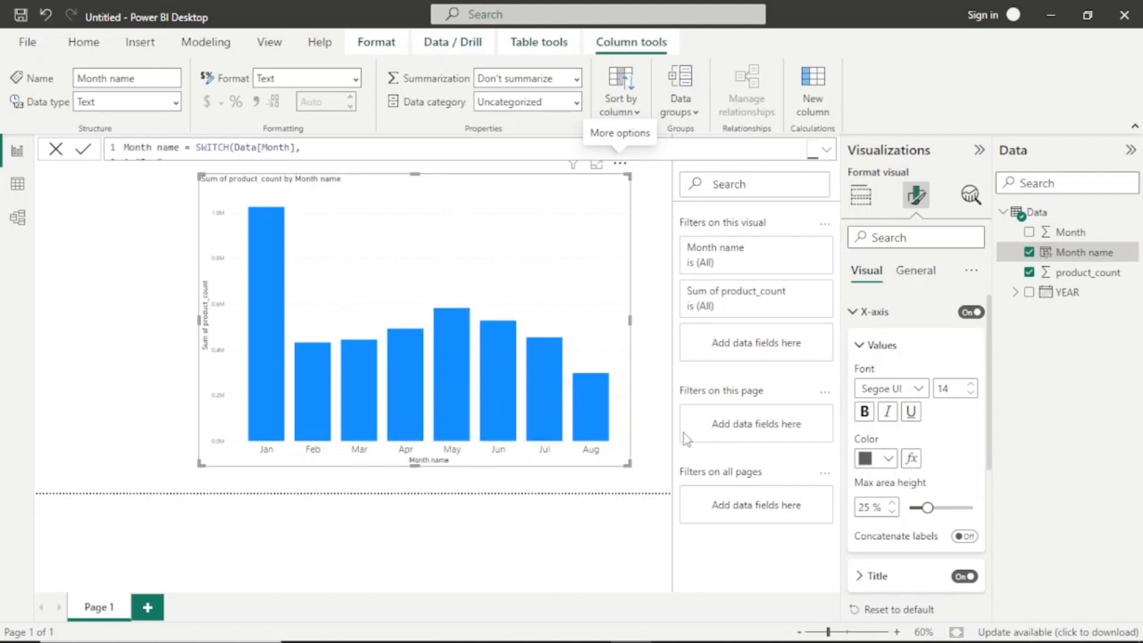
# Collapse the X-axis formatting options and turn on data labels for the column chart.
pyautogui.click(909, 274)
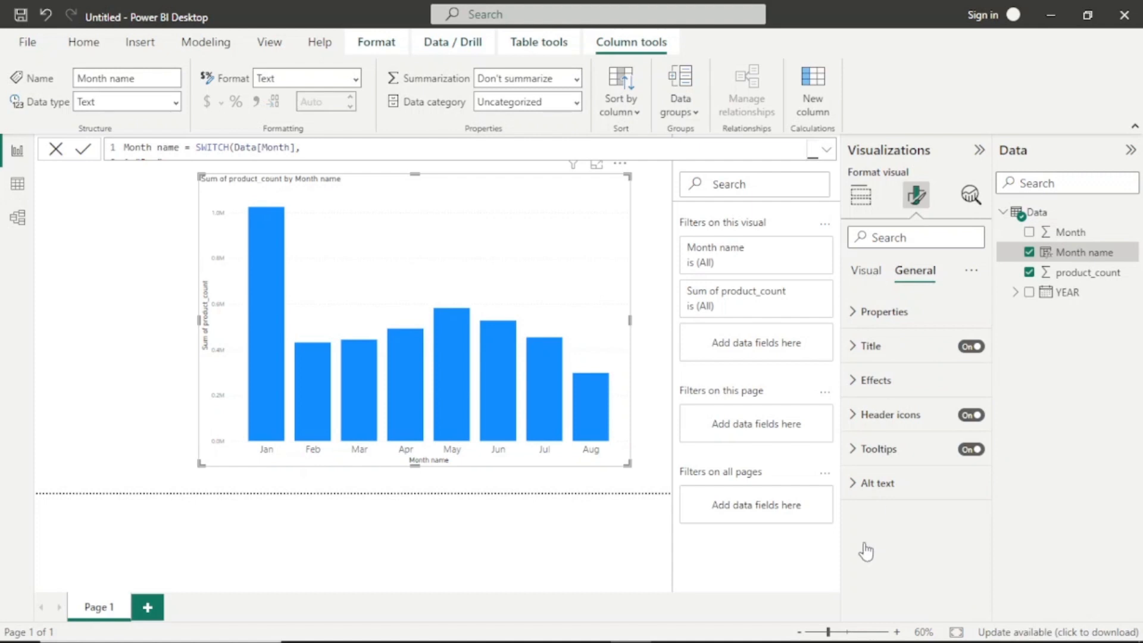
pyautogui.click(873, 275)
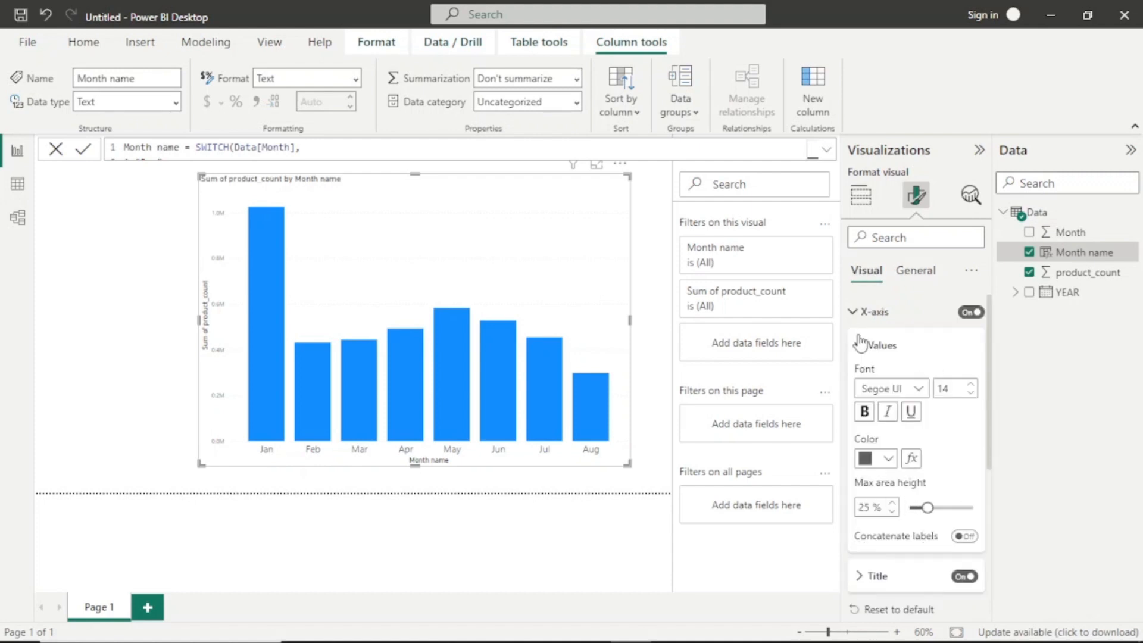
pyautogui.click(855, 314)
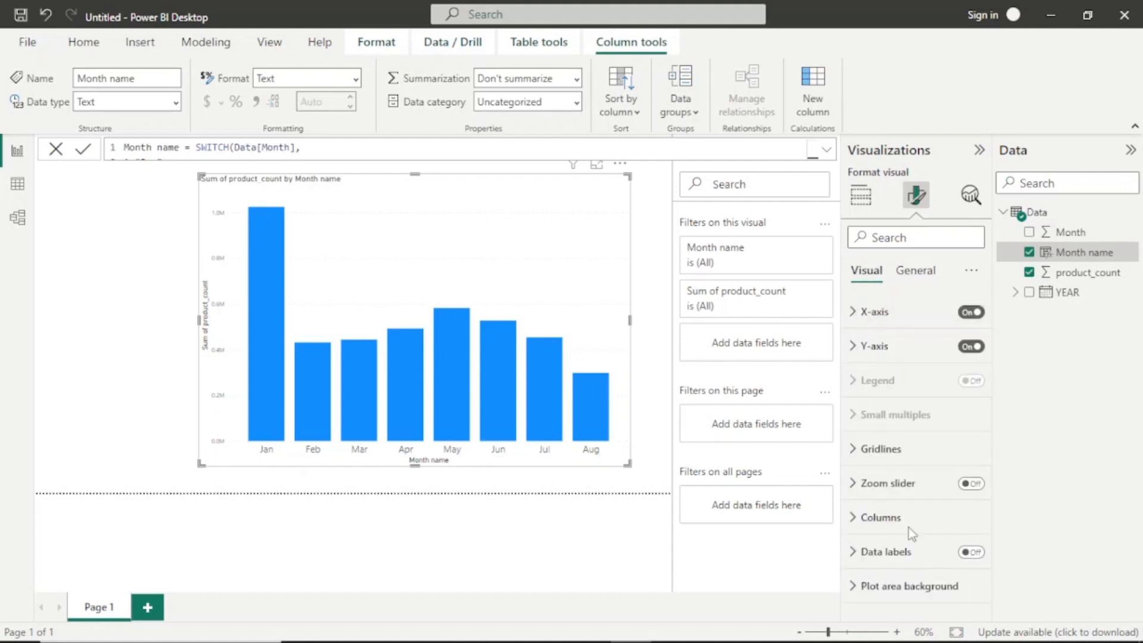
pyautogui.click(966, 555)
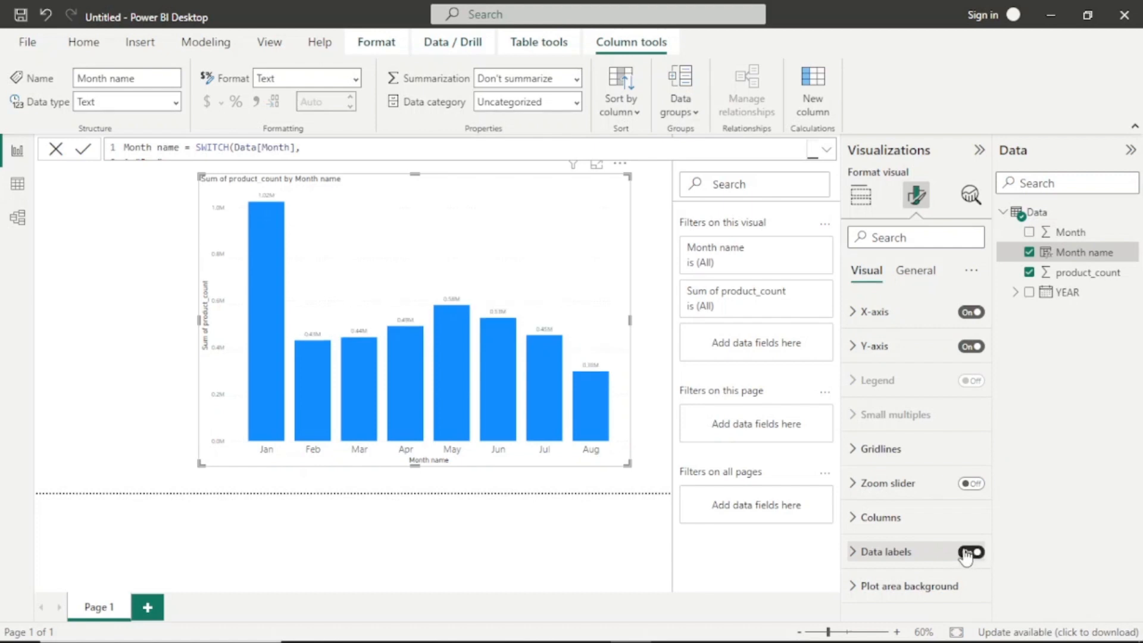
# Set the font size of the chart's data label values to 12.
pyautogui.click(854, 552)
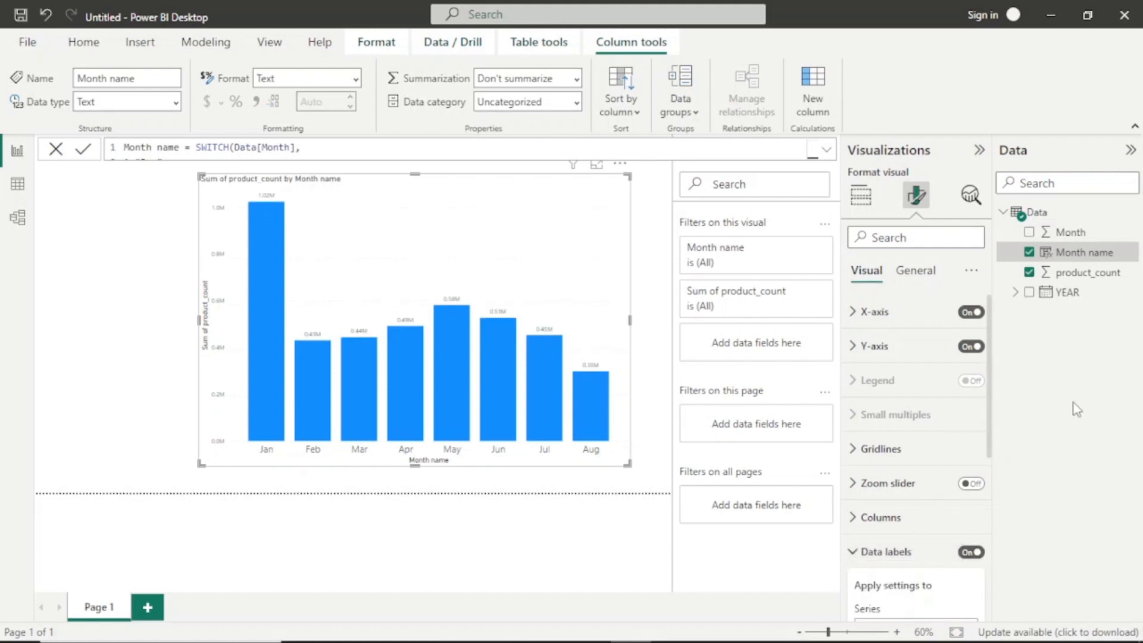
pyautogui.moveTo(991, 396); pyautogui.dragTo(1005, 561)
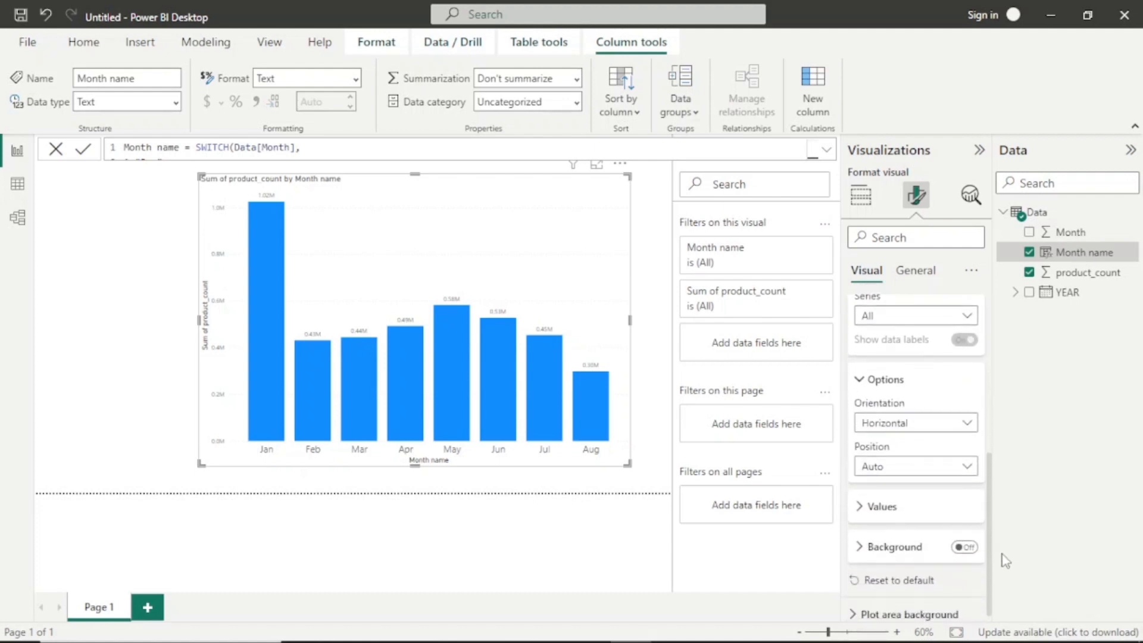
pyautogui.click(863, 511)
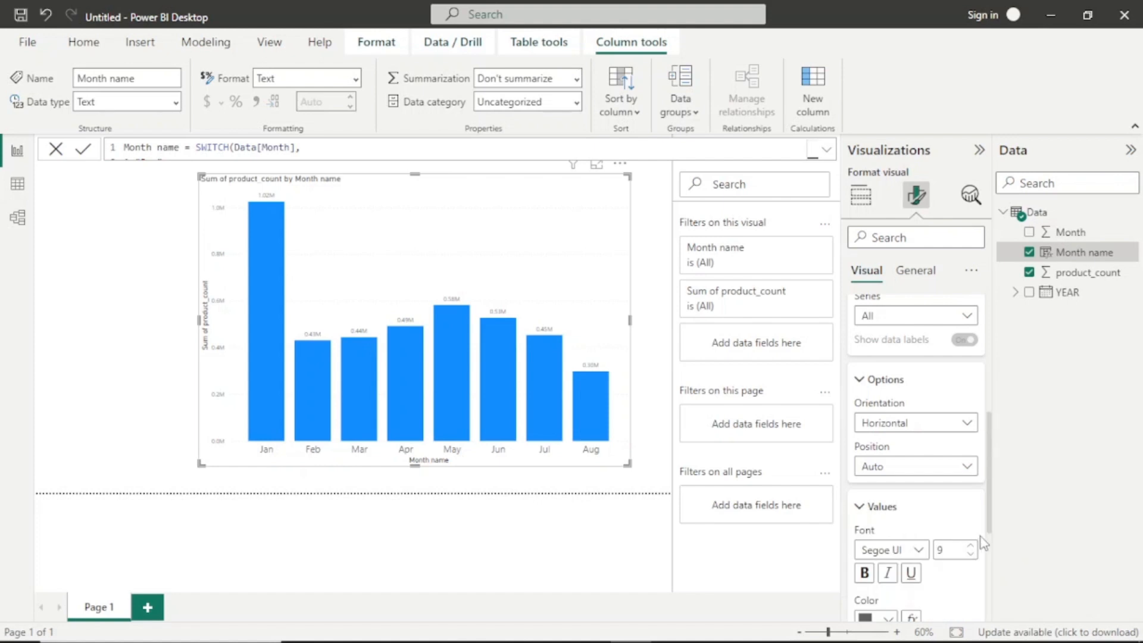
pyautogui.click(971, 546)
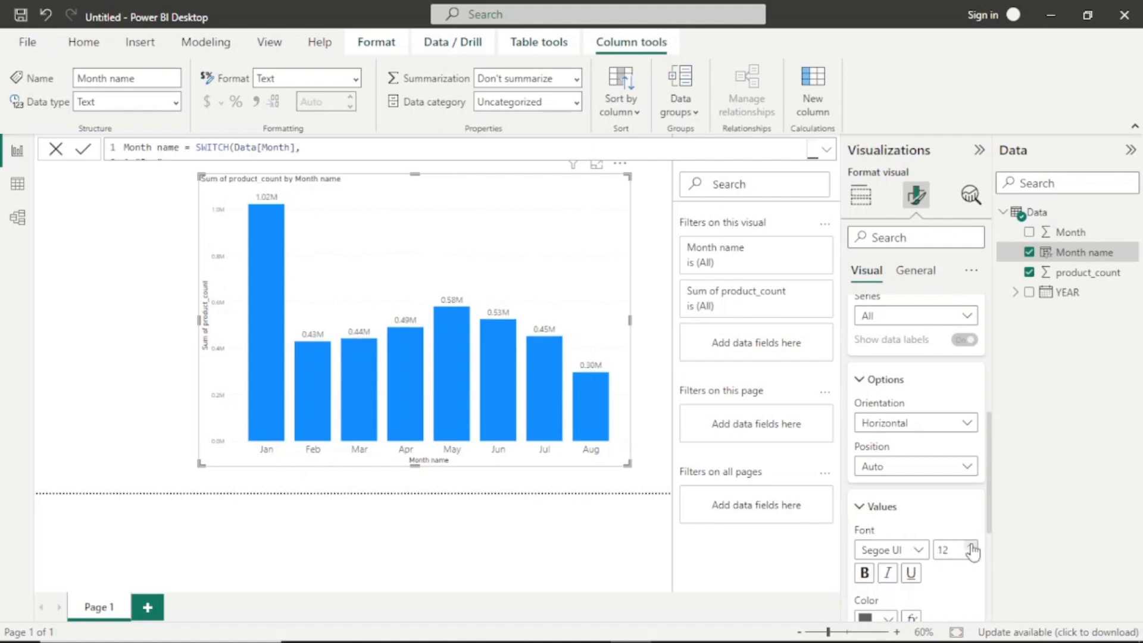